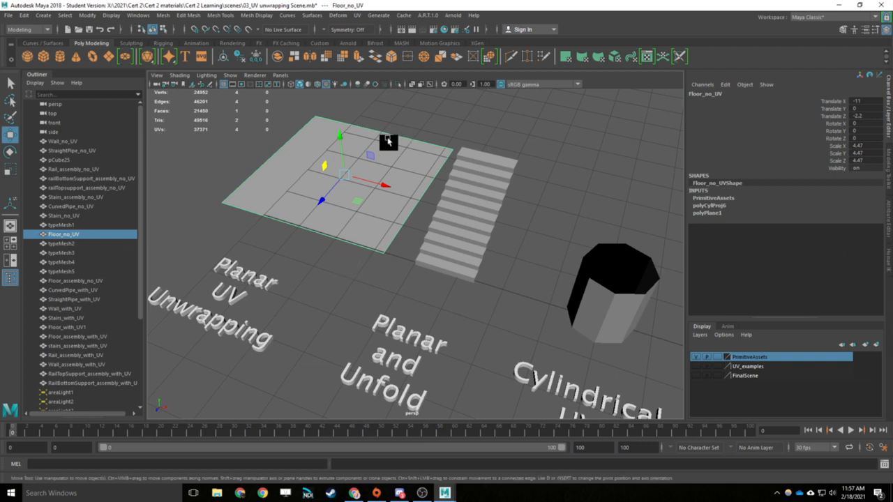
Try moving the floor plane along its X and Z axes, undoing each move.
alt+middle_drag(413, 193, 438, 254)
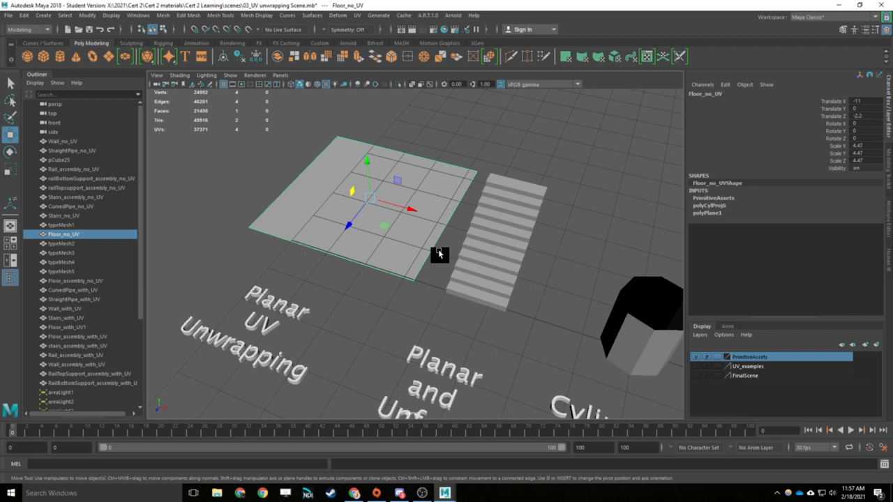
click(386, 307)
click(383, 263)
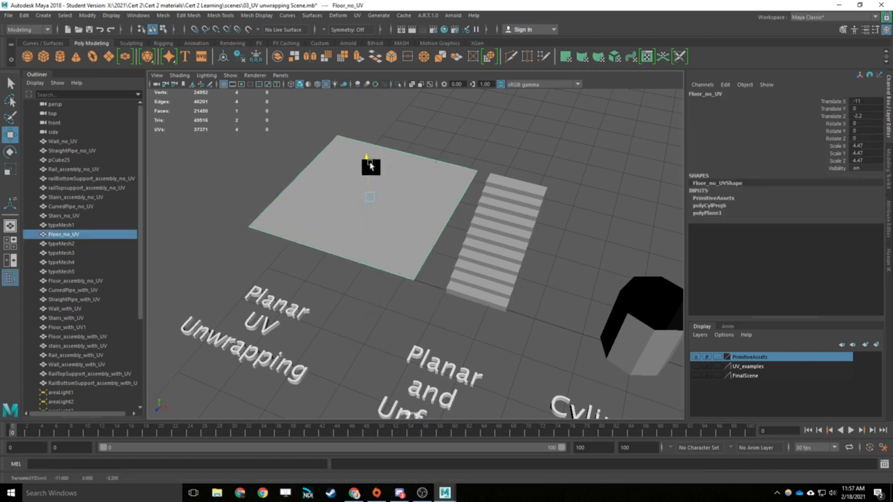
drag(411, 211, 407, 213)
key(ctrl+z)
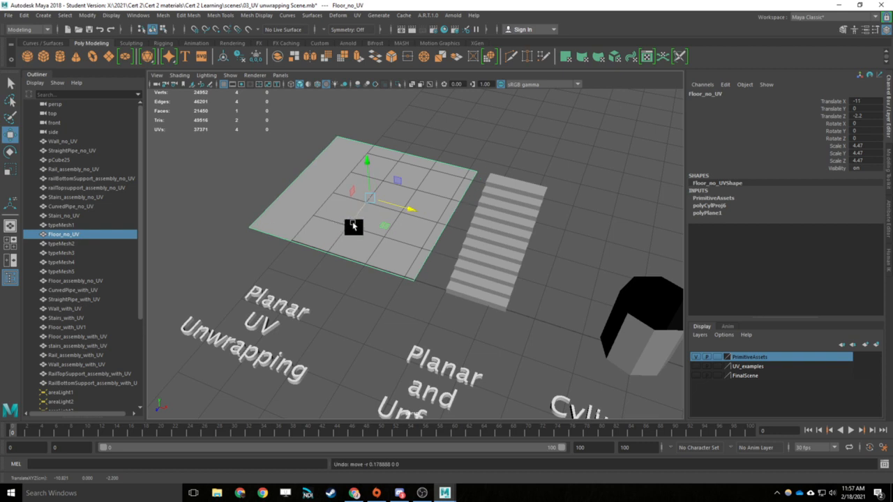
mouse_move(351, 222)
mouse_down()
mouse_move(337, 241)
mouse_move(342, 235)
mouse_up()
key(ctrl+z)
Select the floor plane, open the UV Editor for it, and turn on the checker map display.
click(566, 119)
click(439, 203)
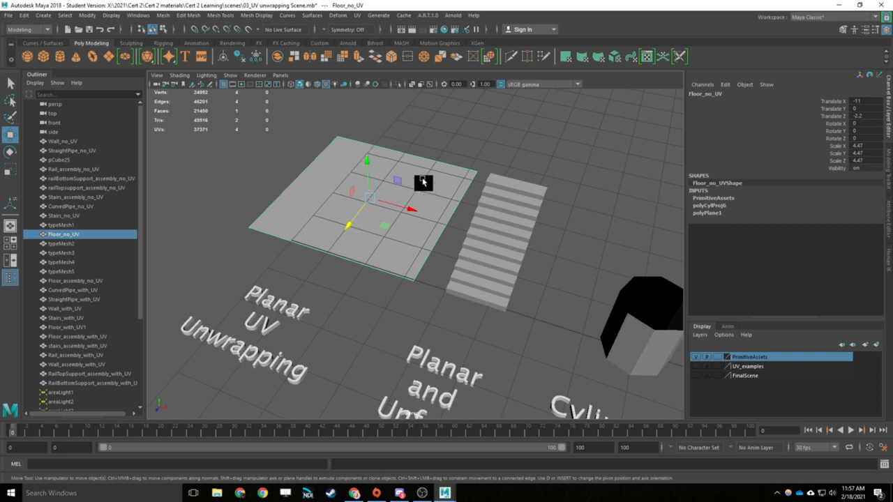
click(360, 16)
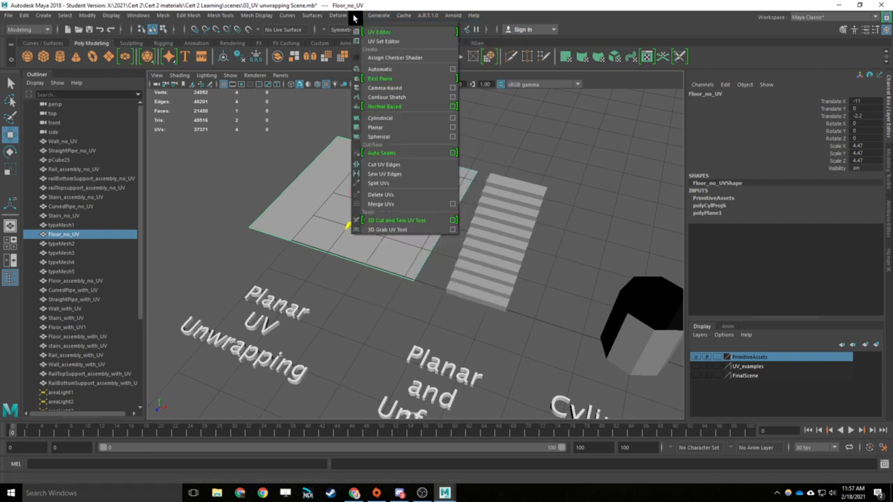
click(399, 32)
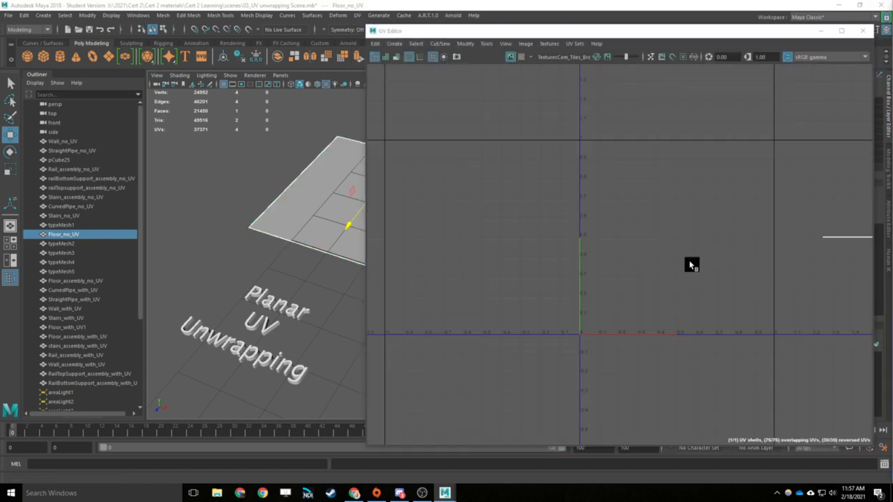
alt+middle_drag(691, 265, 637, 272)
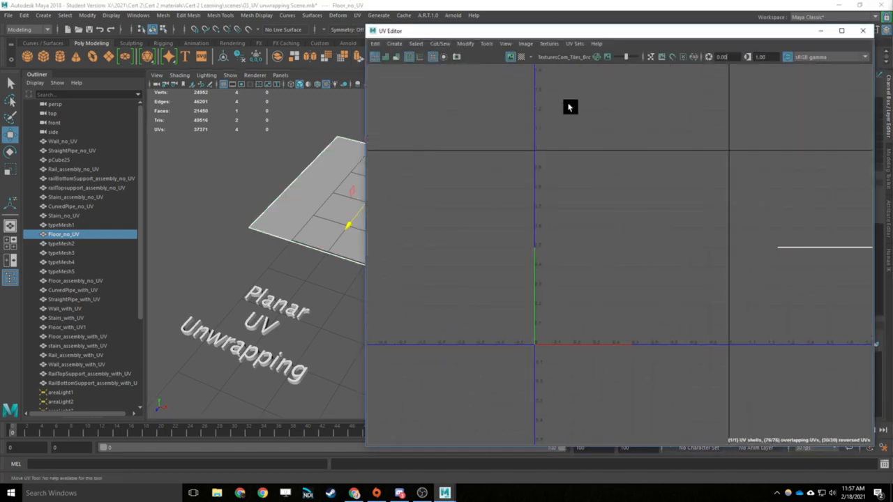
click(520, 57)
alt+middle_drag(293, 202, 185, 206)
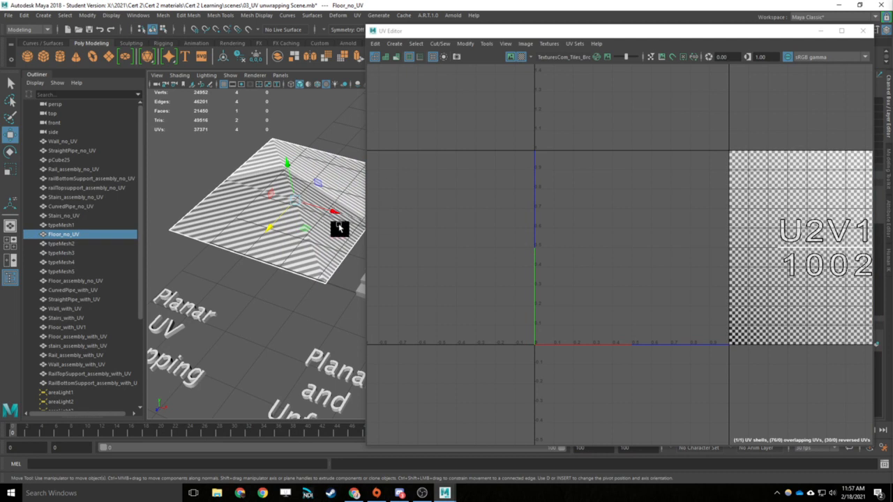
alt+middle_drag(339, 228, 285, 202)
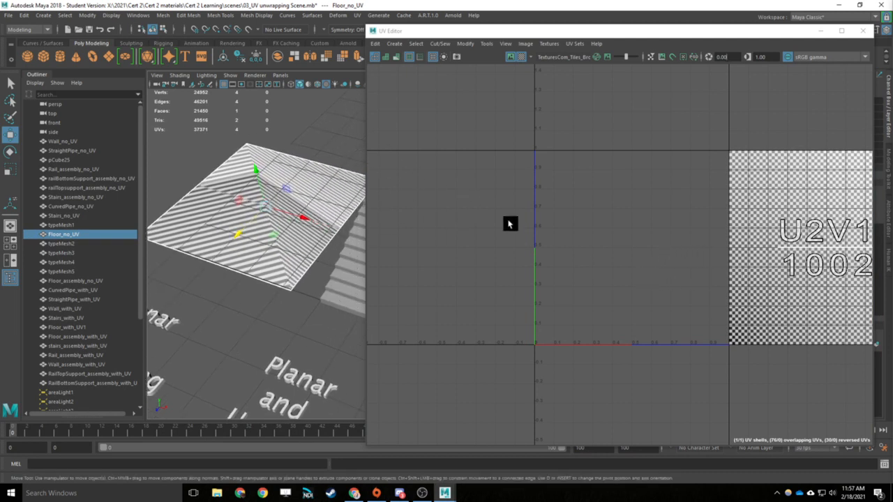
Select the floor plane's face in the UV Editor.
click(818, 250)
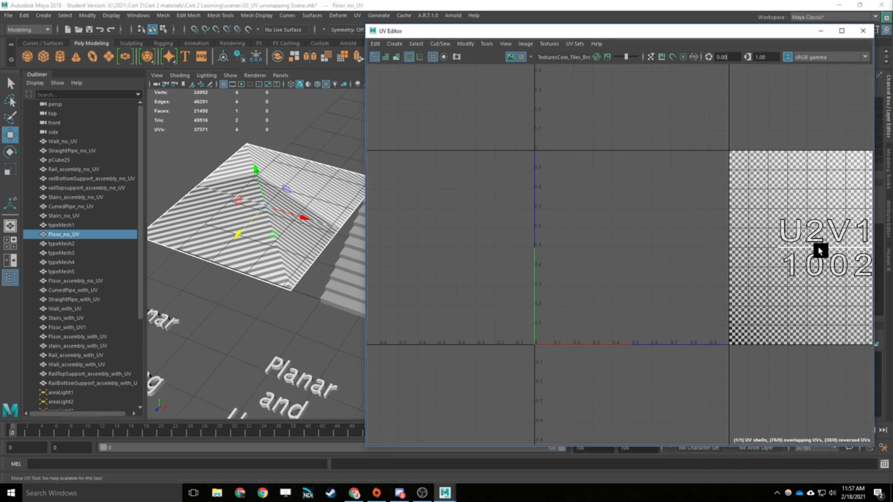
right_drag(765, 251, 726, 216)
alt+middle_drag(727, 220, 660, 239)
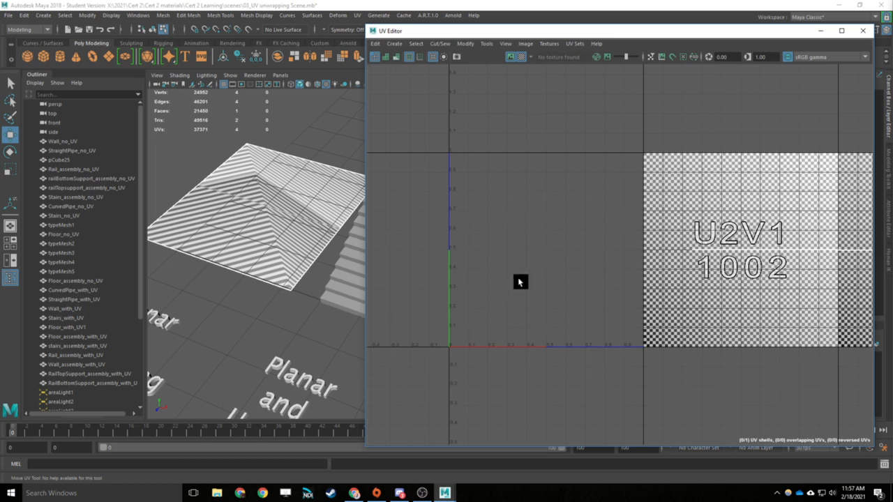
click(772, 249)
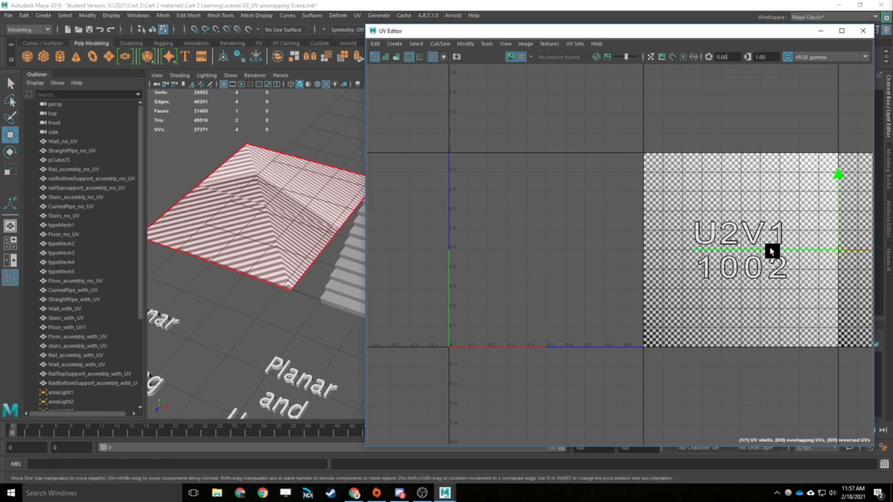
alt+middle_drag(810, 307, 657, 299)
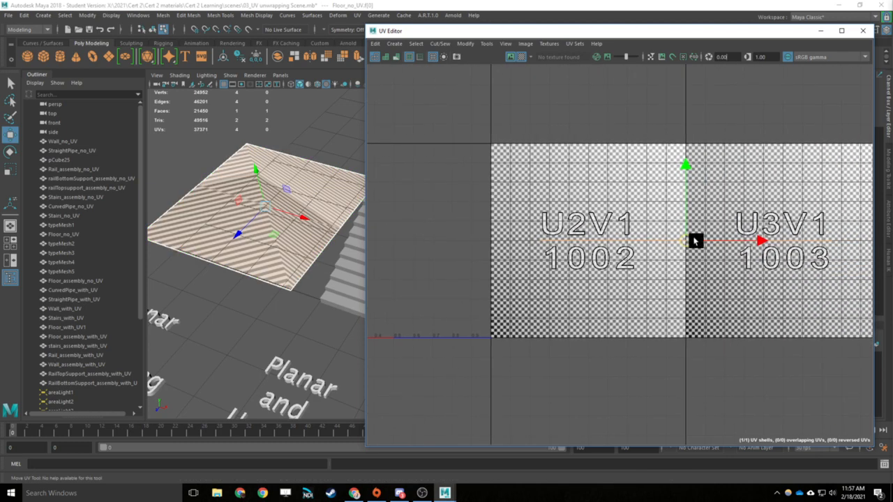
key(e)
key(r)
click(12, 168)
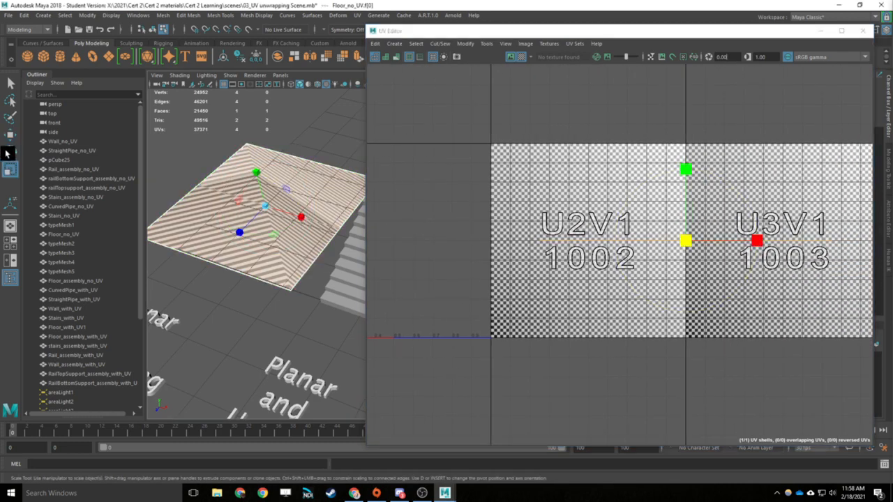
click(10, 152)
click(12, 137)
click(14, 173)
click(10, 152)
click(11, 135)
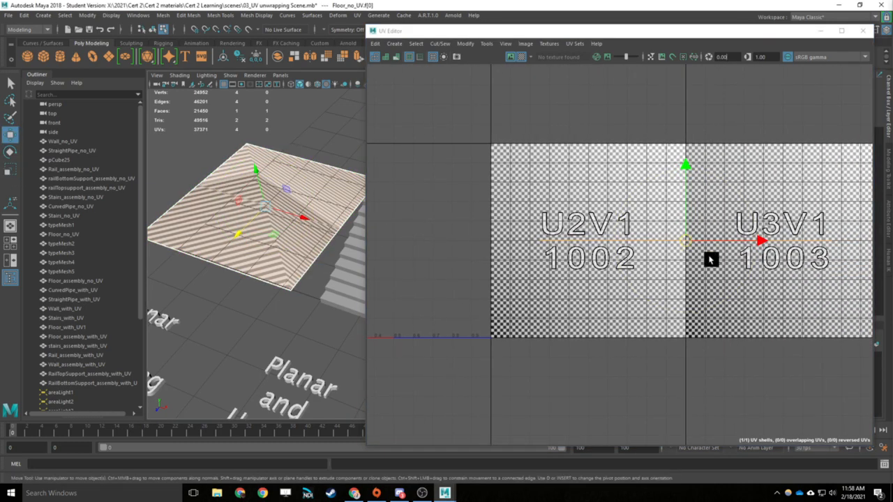
Move the floor's flattened UVs horizontally out of the U2V1/U3V1 tiles so they are roughly centred on tile U1V1 (1001).
drag(760, 242, 471, 246)
alt+middle_drag(481, 291, 730, 287)
drag(718, 234, 739, 239)
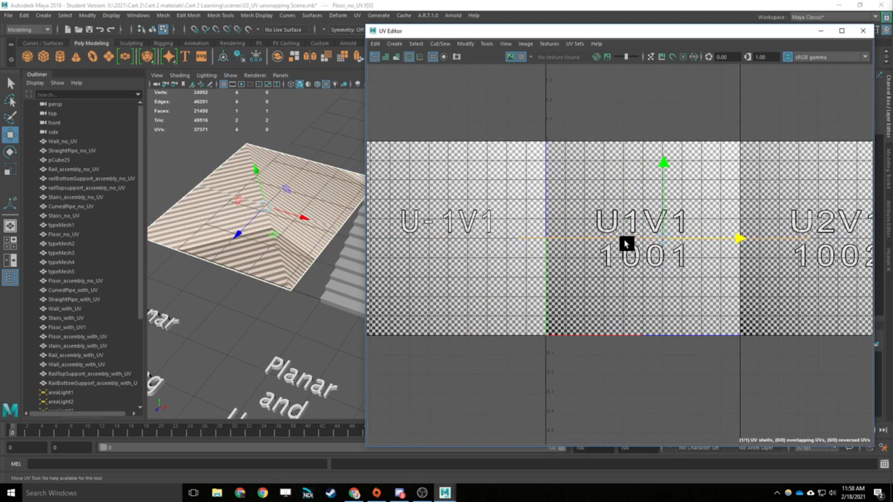
Try rotating the floor's UVs around their centre, undo the rotation, and return to the Move tool.
key(e)
drag(699, 180, 661, 241)
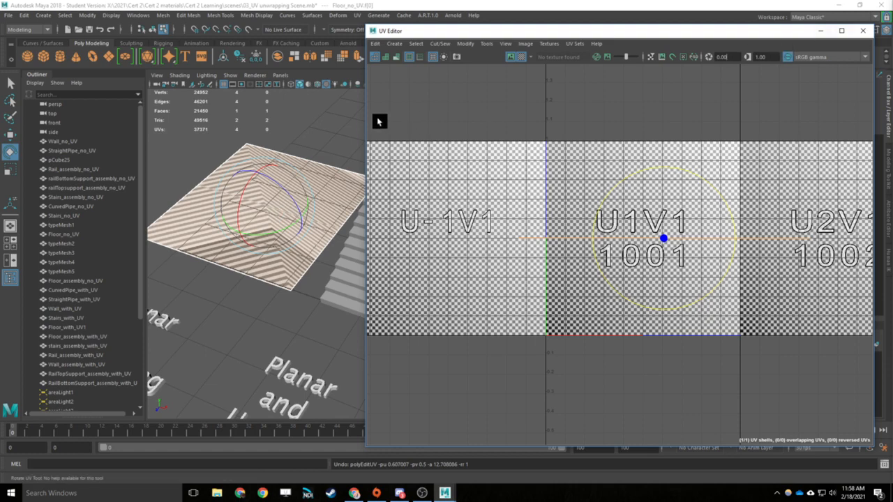
alt+middle_drag(669, 161, 648, 149)
scroll(648, 150, down, 1)
scroll(647, 148, down, 1)
scroll(645, 145, up, 4)
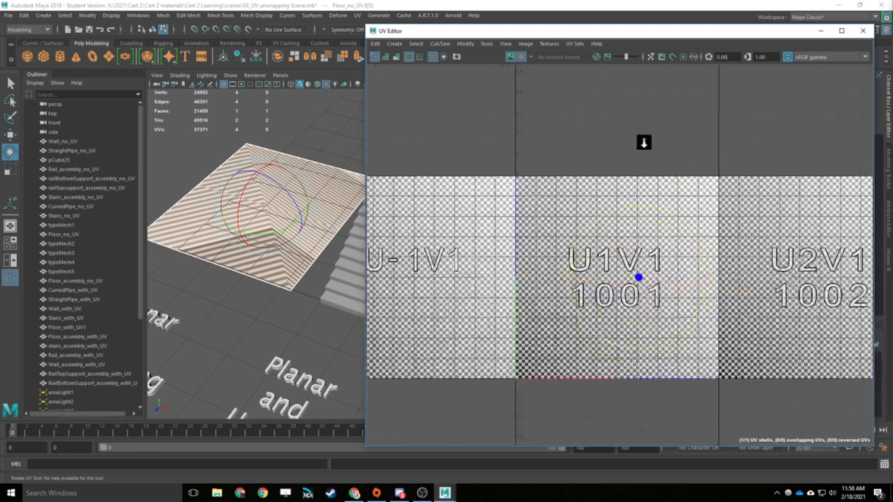
scroll(644, 143, down, 4)
drag(606, 153, 624, 155)
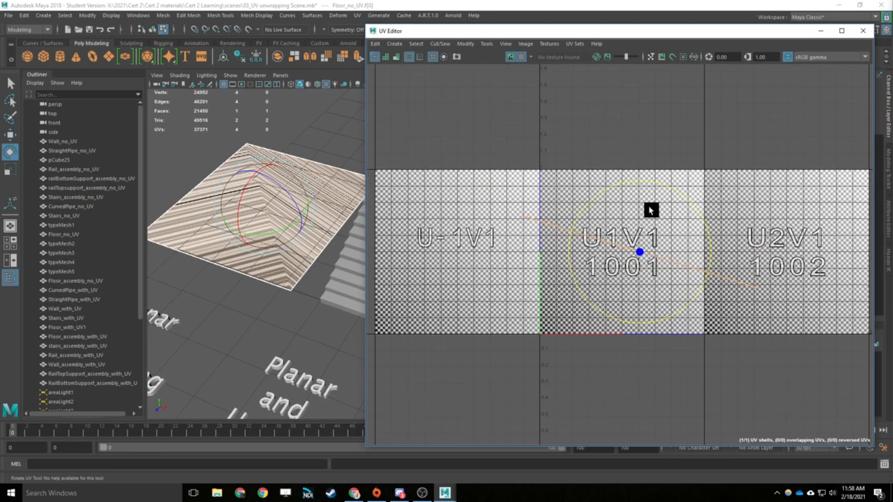
key(ctrl+z)
key(w)
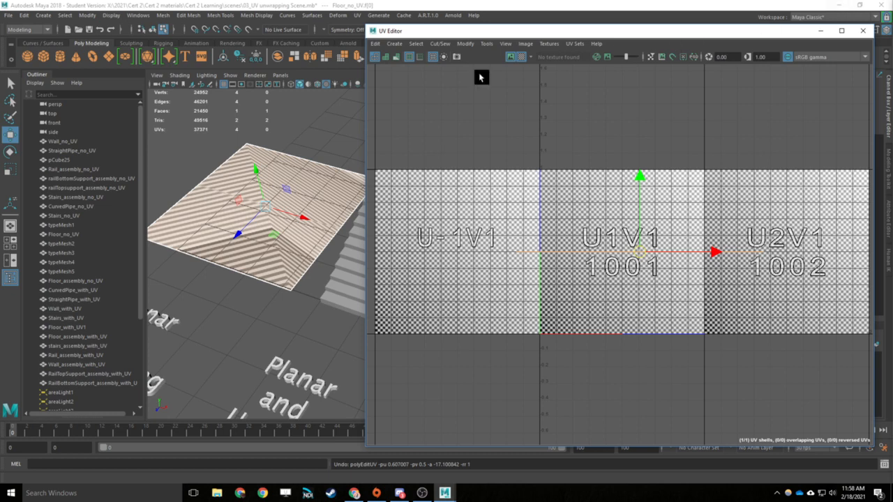
Narrow the UV Editor window to uncover the viewport and open the Planar mapping options for the selected floor face.
drag(367, 103, 574, 103)
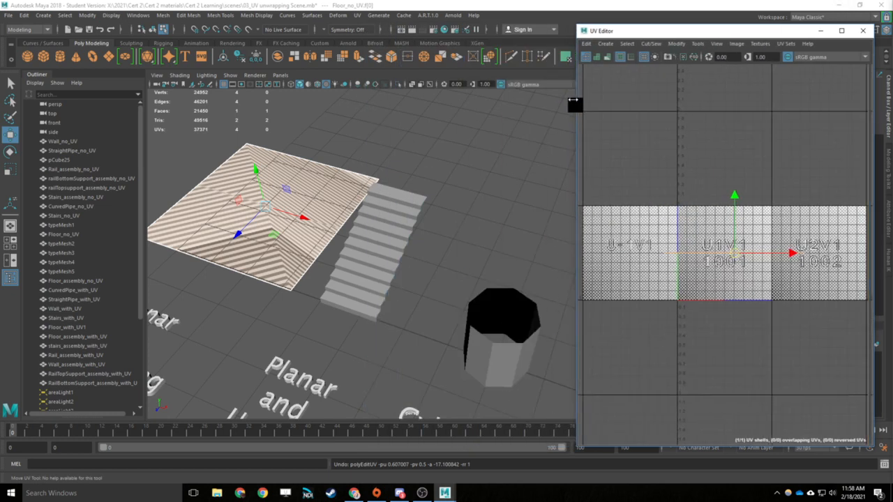
scroll(731, 228, up, 3)
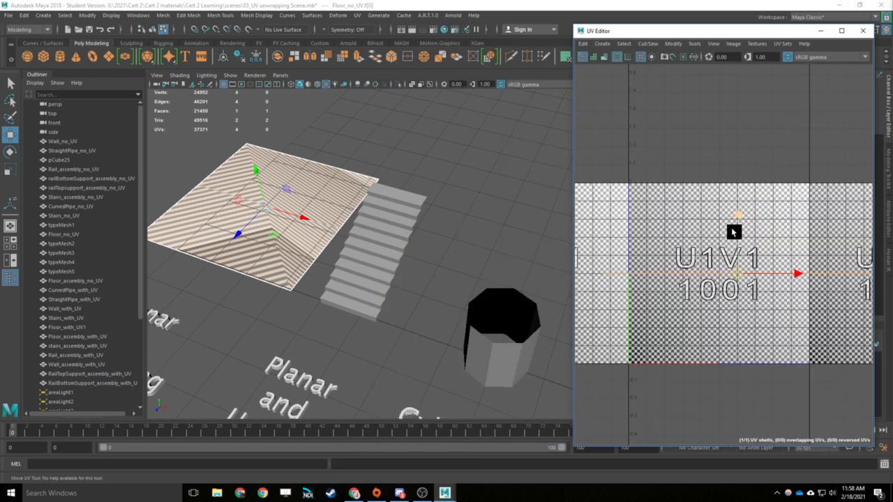
click(357, 15)
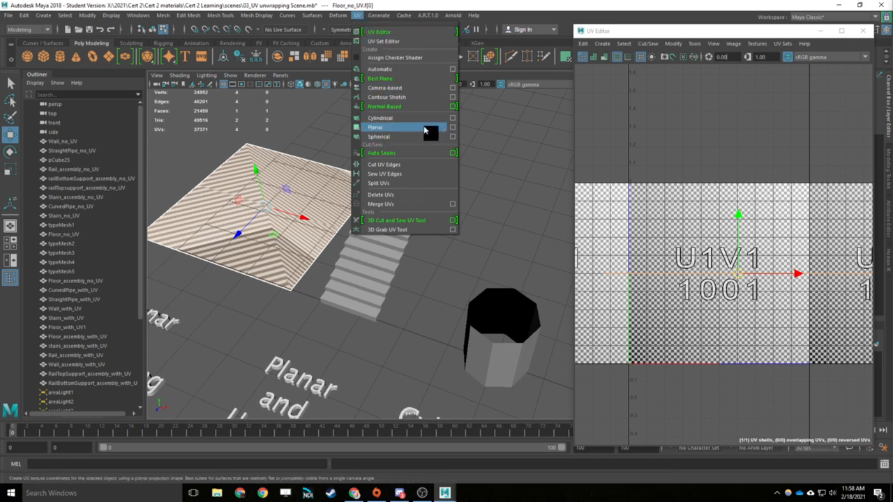
click(357, 15)
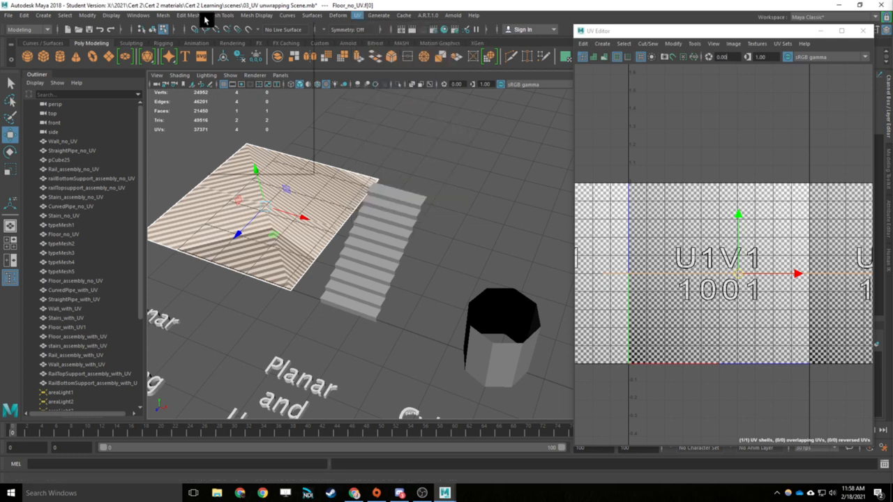
click(188, 15)
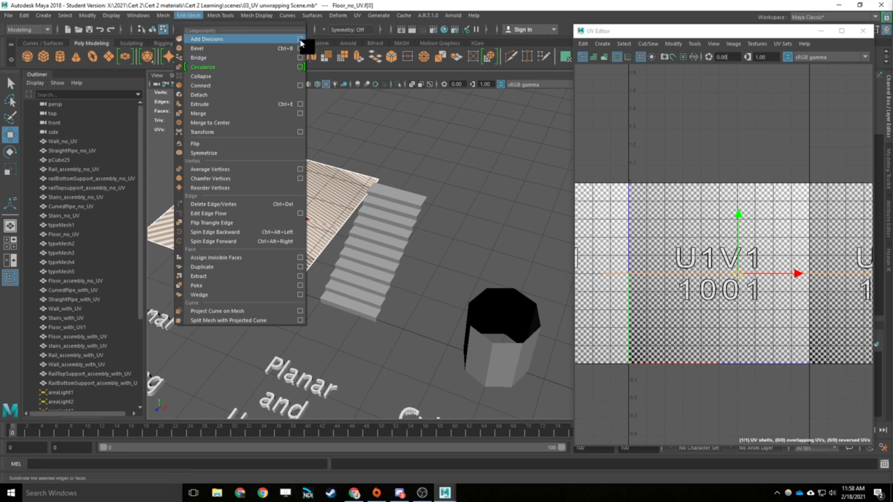
mouse_move(356, 19)
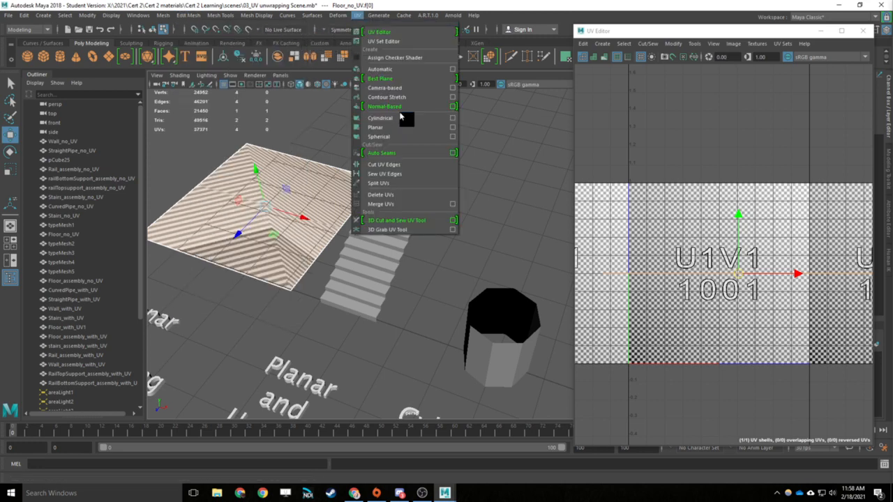
click(453, 128)
drag(524, 222, 439, 119)
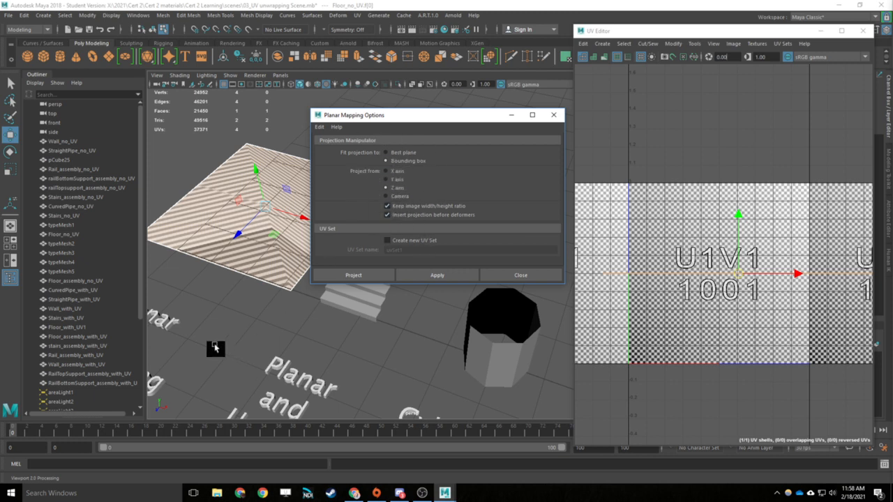
Apply a planar projection to the floor face from the Y axis, fitted to the bounding box, and close the options.
alt+drag(214, 344, 165, 397)
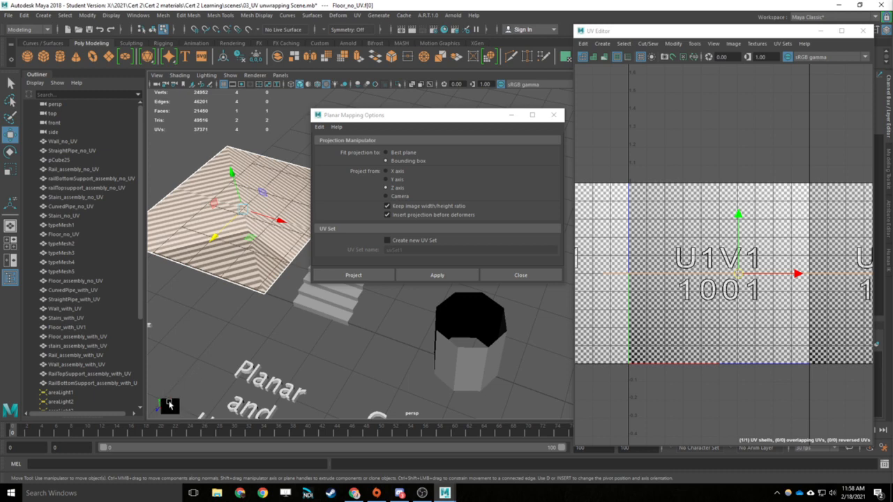
alt+drag(279, 293, 383, 282)
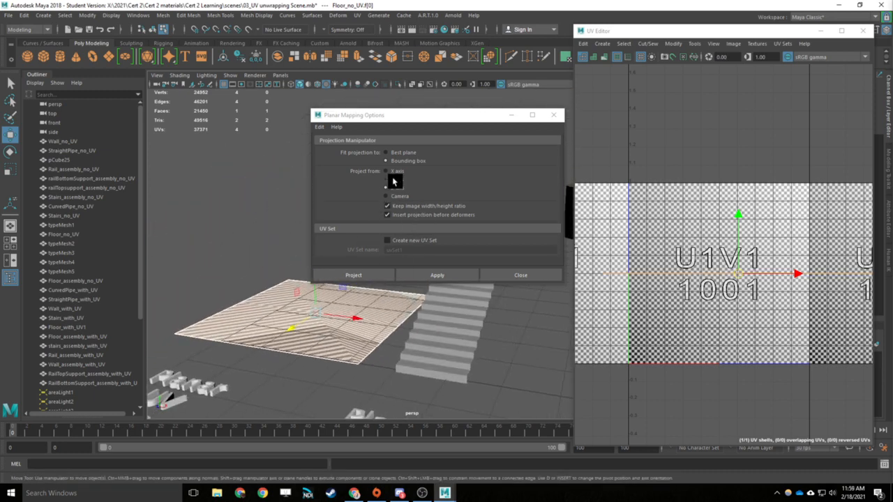
alt+drag(277, 222, 435, 407)
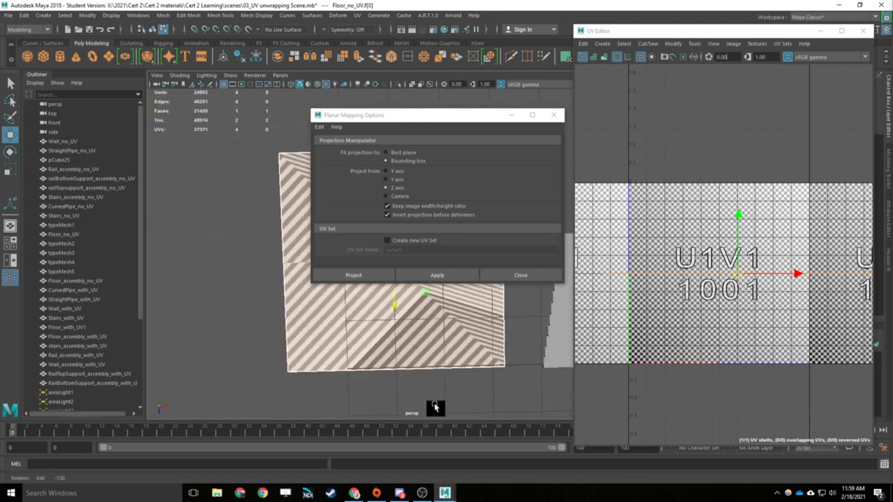
click(395, 179)
alt+middle_drag(428, 314, 318, 327)
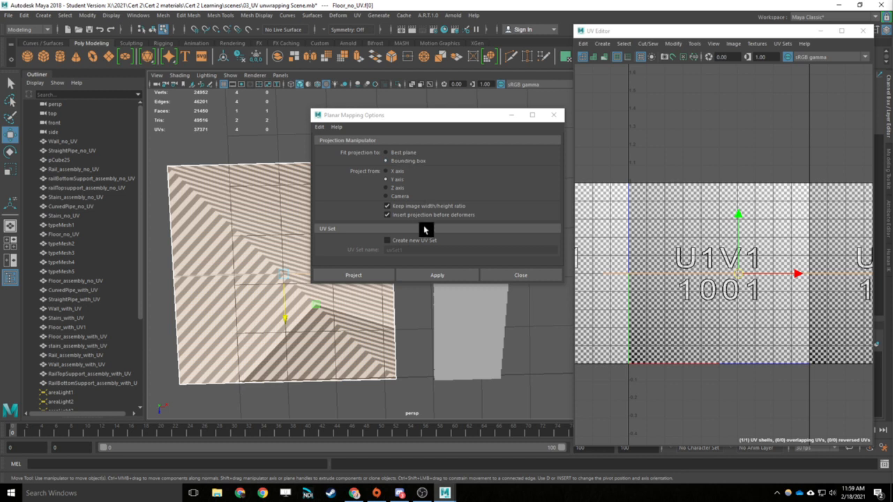
click(435, 274)
click(442, 278)
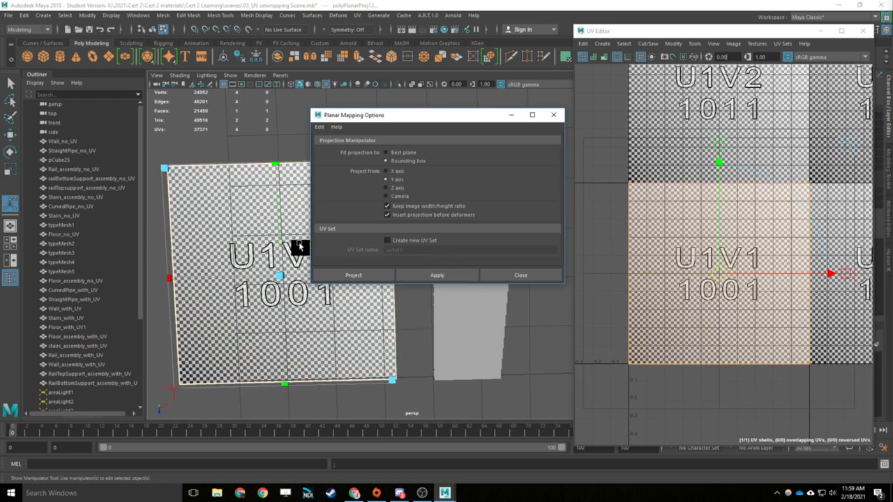
click(554, 114)
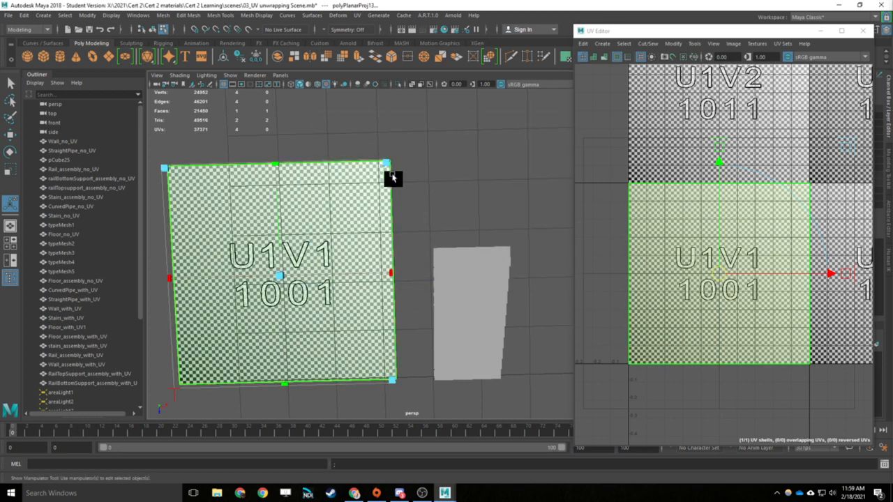
Maximize the UV Editor and examine the floor's UV shell with the checker map off and on.
click(841, 31)
click(543, 32)
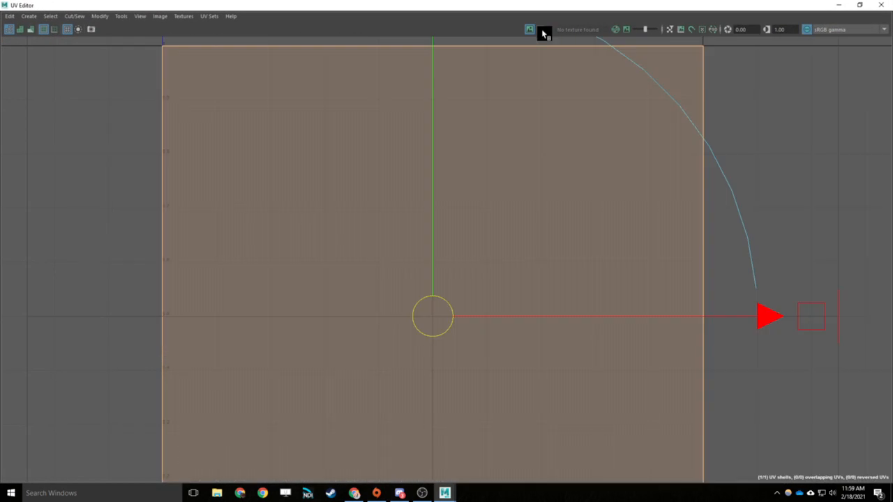
click(542, 31)
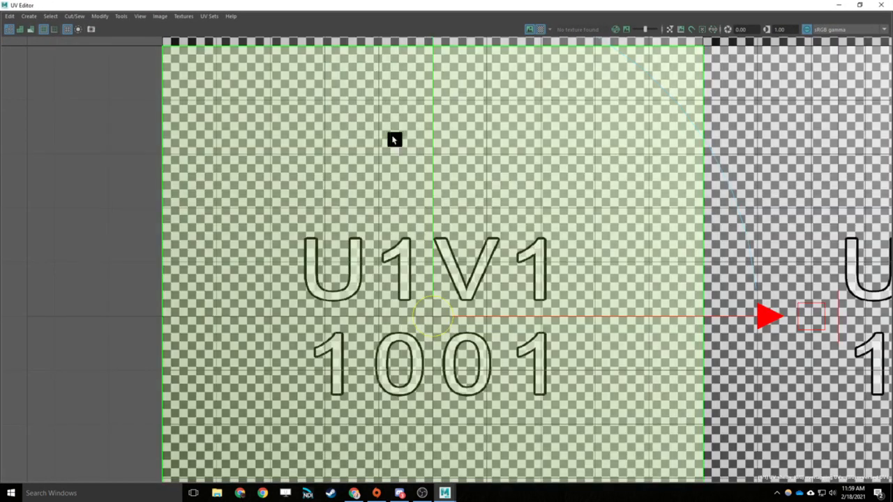
Minimize the UV Editor and undo the planar projection on the floor face.
click(841, 5)
click(474, 243)
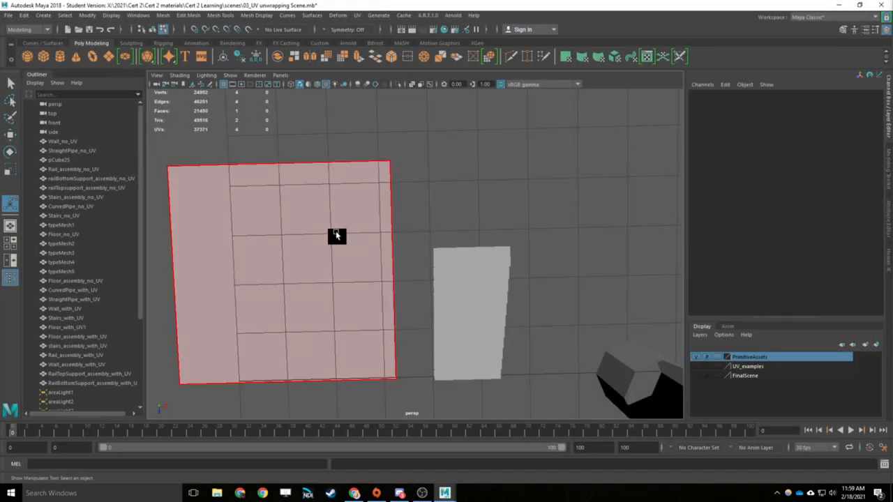
alt+drag(470, 217, 396, 258)
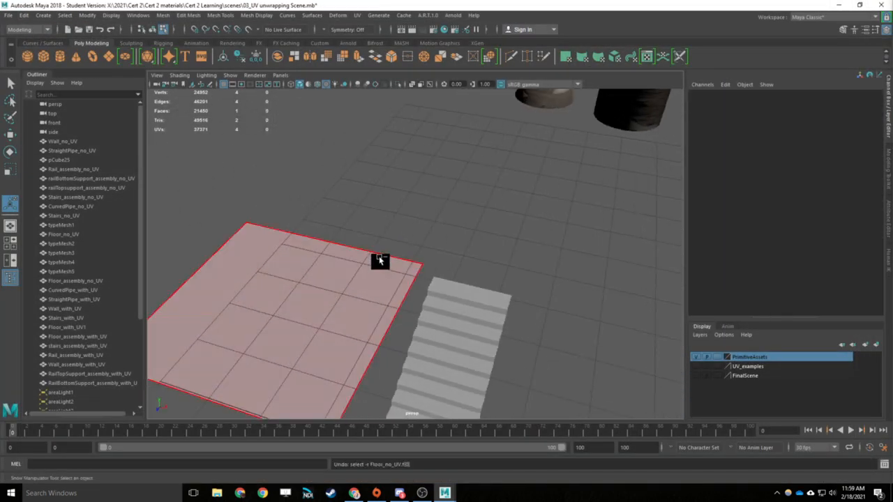
key(ctrl+z)
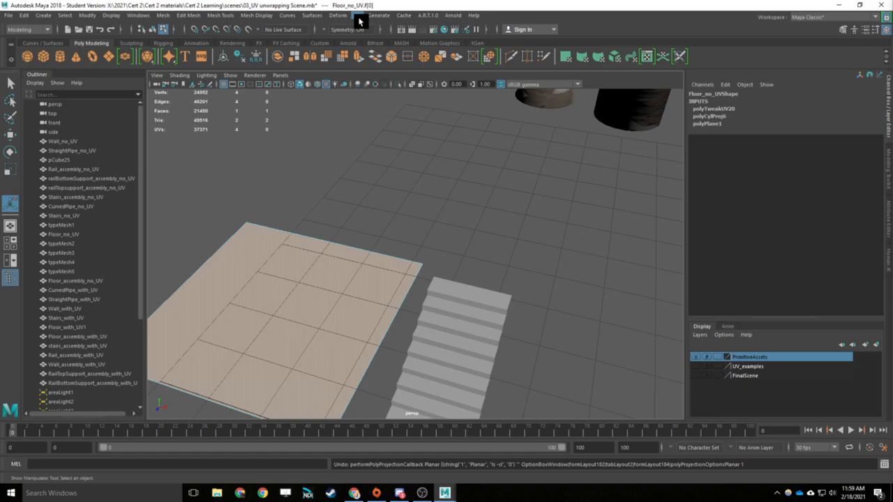
Reopen the UV Editor to check the floor's UVs and minimize it again.
click(359, 17)
click(369, 32)
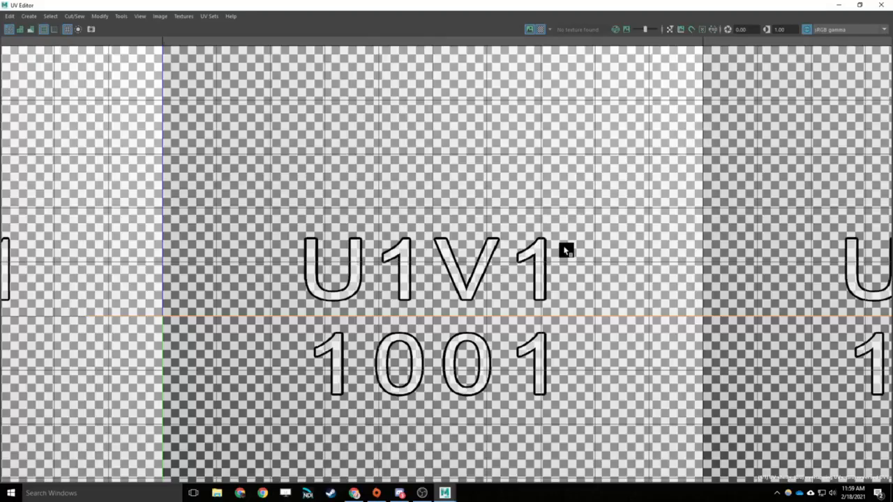
scroll(524, 252, down, 2)
click(839, 5)
alt+middle_drag(413, 300, 535, 239)
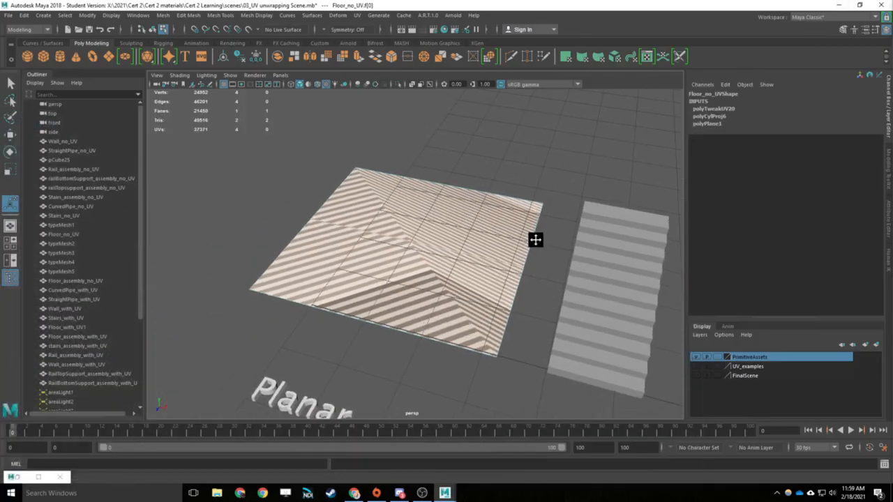
Assign the favorite broken tiles material to the floor plane and clear the selection.
right_click(473, 205)
mouse_move(514, 455)
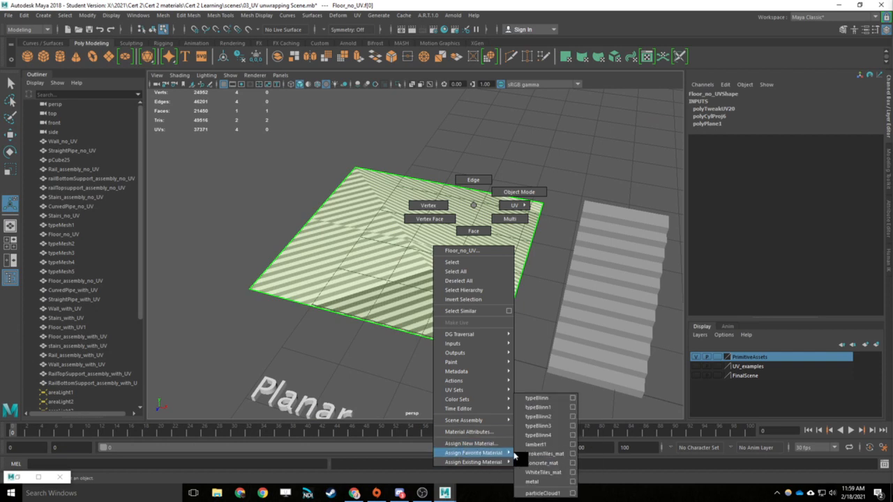
click(551, 454)
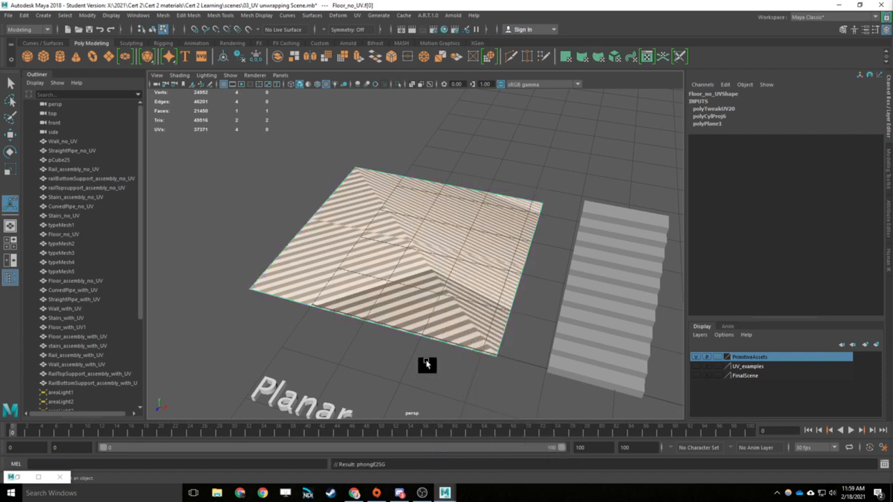
click(512, 165)
Select the whole floor as an object, apply the planar projection with the saved options, and clear the selection.
right_drag(637, 253, 686, 225)
click(585, 197)
alt+drag(546, 203, 439, 233)
click(440, 237)
right_click(440, 235)
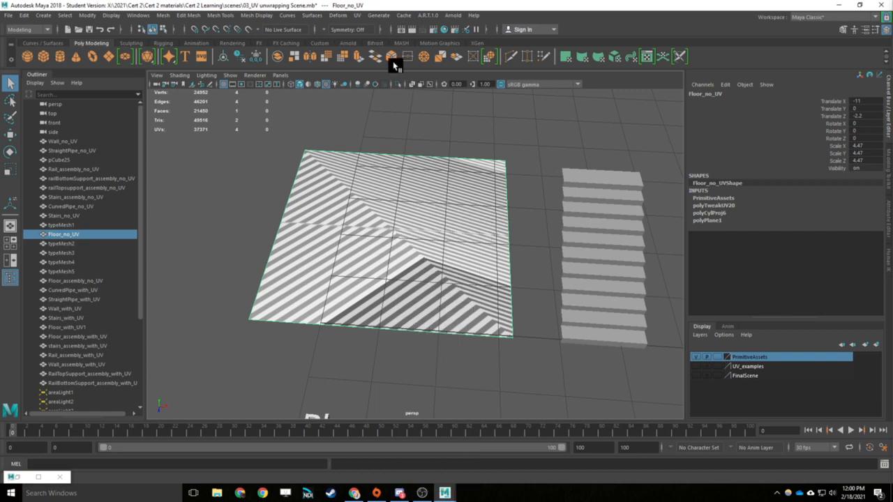
click(357, 16)
click(414, 131)
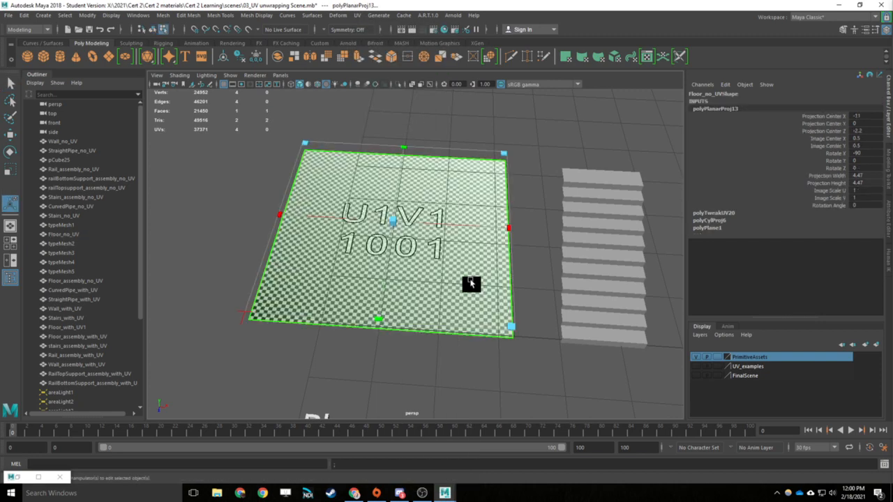
click(542, 137)
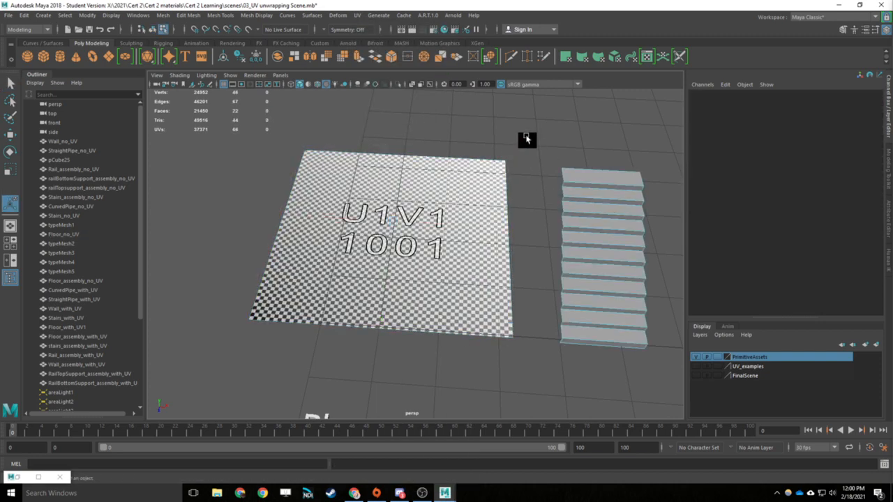
Return to object mode, select the stairs, and inspect the tile texture on the deselected floor.
right_drag(527, 136, 565, 124)
alt+drag(574, 279, 608, 264)
alt+middle_drag(607, 270, 600, 259)
alt+drag(599, 258, 542, 268)
scroll(566, 254, up, 5)
scroll(542, 268, down, 8)
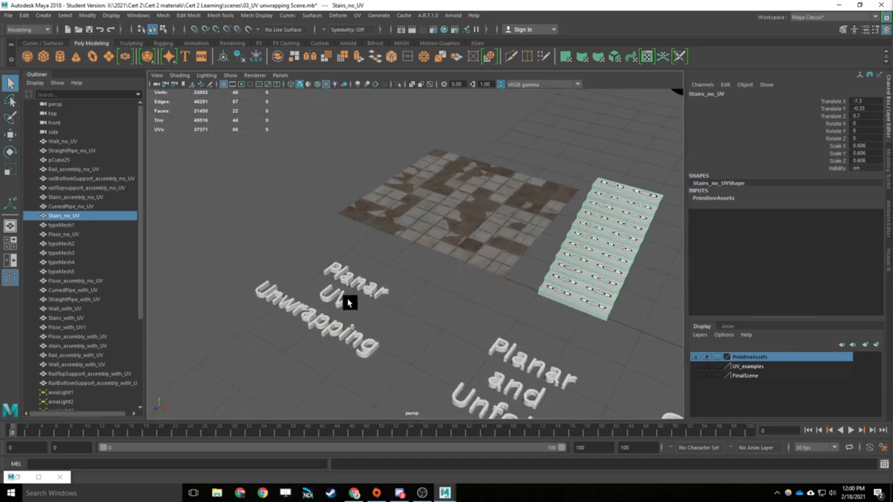
Rotate the floor plane upright and set its Rotate X to 90.
click(469, 211)
key(e)
drag(457, 169, 435, 237)
key(w)
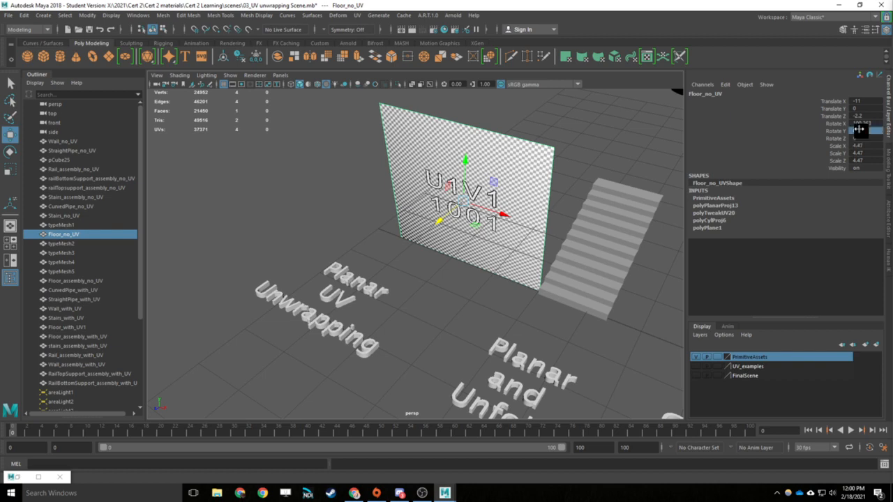
text(90)
key(Return)
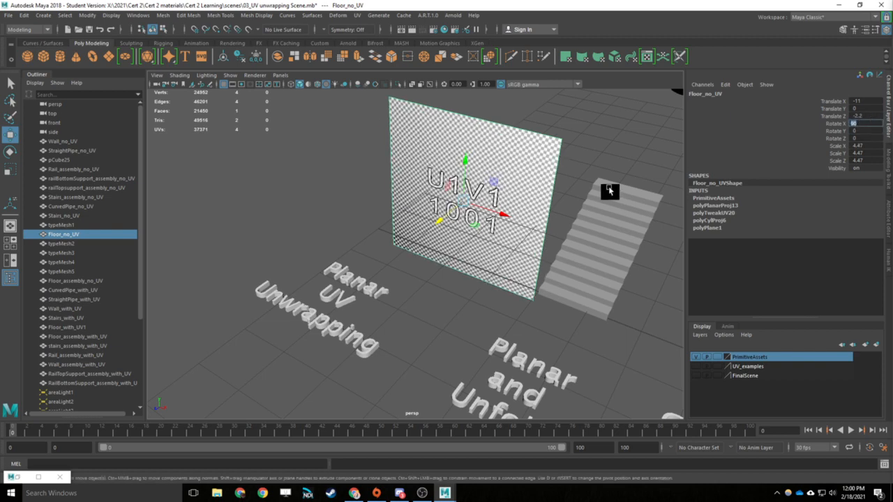
Examine the upright floor plane from its front and back sides, with and without it selected.
click(653, 160)
alt+drag(654, 161, 500, 193)
click(481, 249)
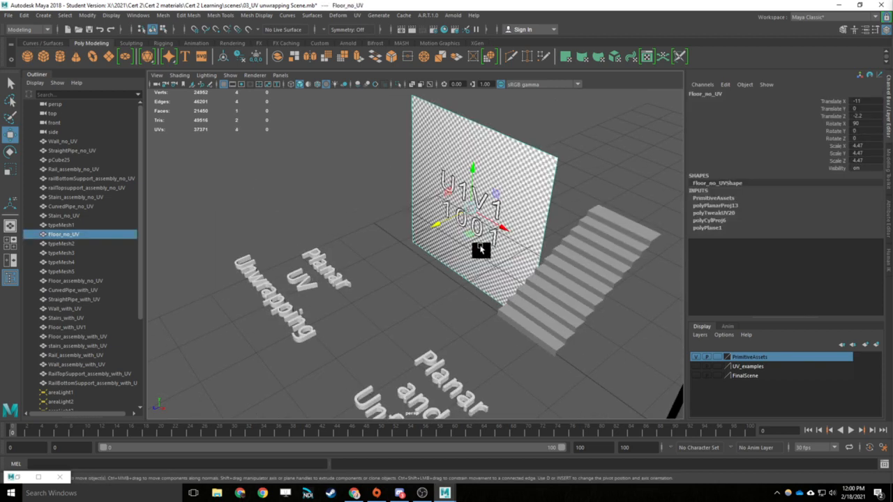
alt+drag(481, 249, 552, 245)
click(547, 245)
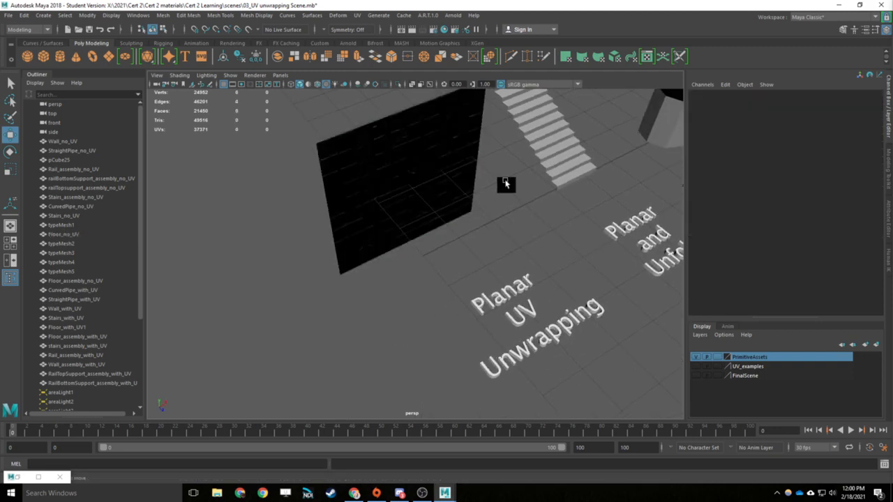
alt+drag(482, 180, 532, 184)
alt+drag(492, 183, 433, 184)
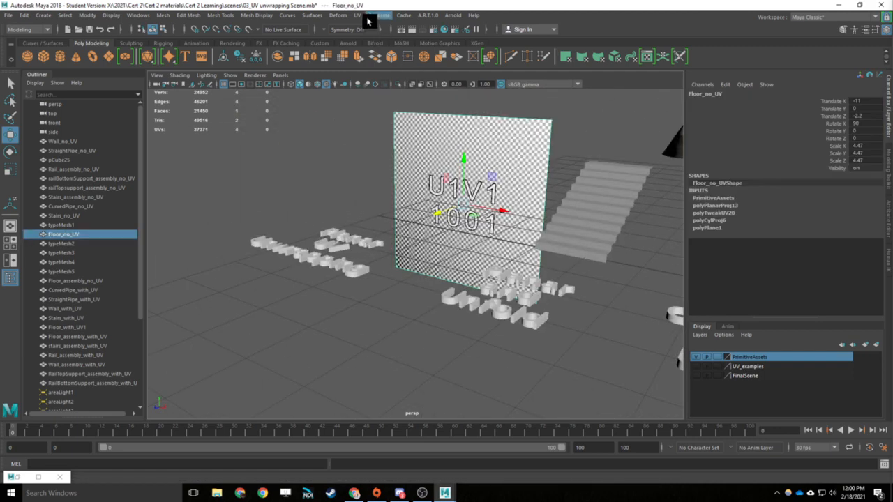
Apply the planar projection to the upright floor with the saved Y-axis options to check the result.
click(360, 16)
click(394, 129)
click(319, 210)
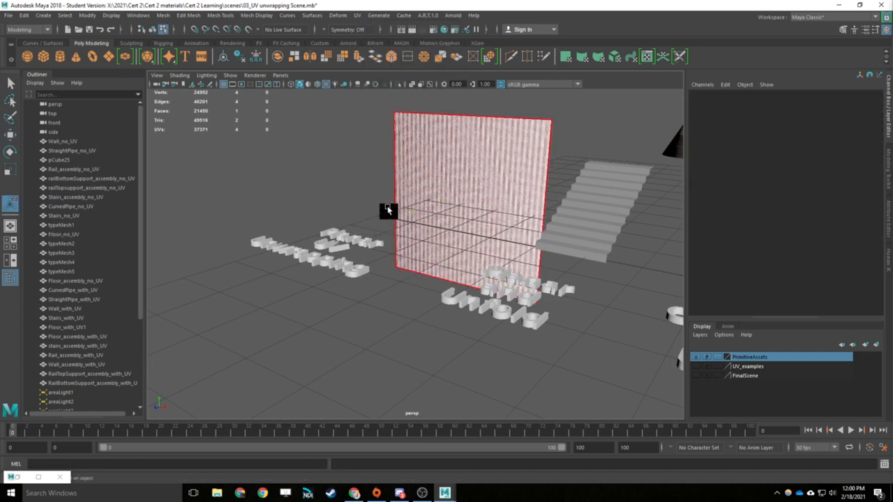
alt+drag(388, 203, 432, 270)
Reselect the upright floor as an object and planar project it from the Z axis, fitted to the bounding box.
right_drag(603, 195, 637, 183)
mouse_move(552, 195)
alt+mouse_down()
mouse_move(556, 225)
mouse_move(565, 222)
mouse_move(486, 202)
mouse_move(568, 198)
alt+mouse_up()
click(504, 172)
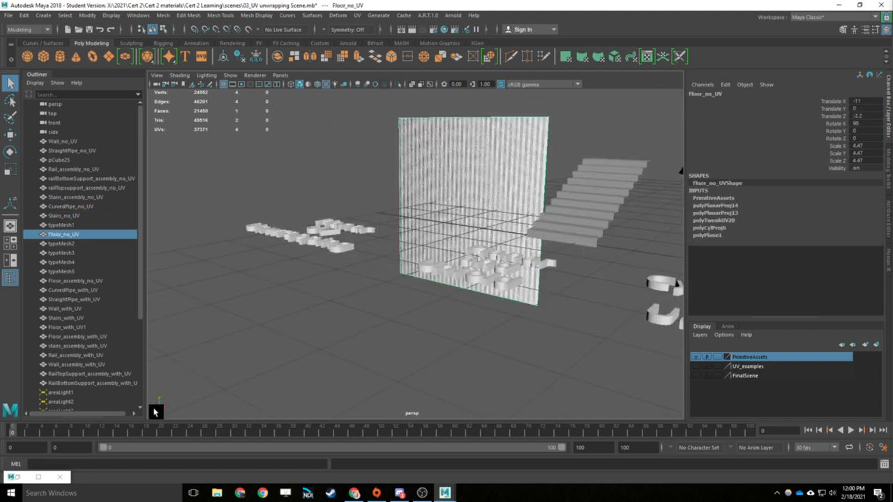
click(364, 15)
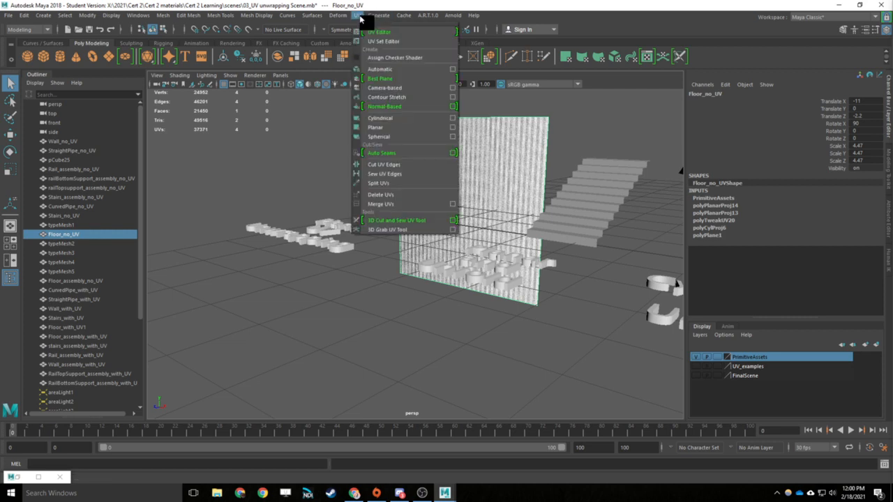
click(454, 130)
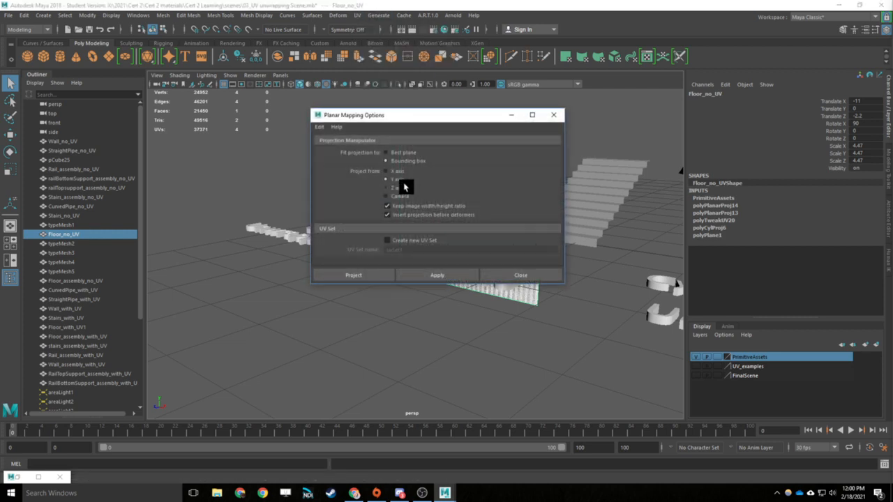
click(418, 276)
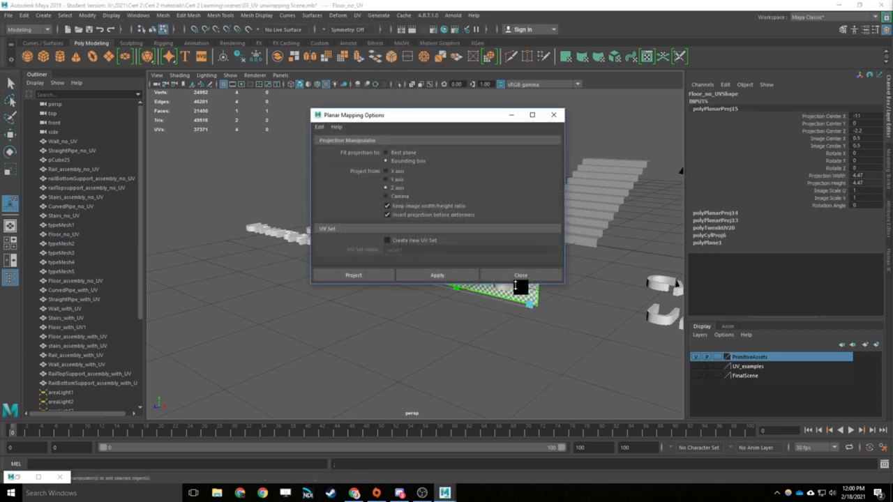
click(514, 277)
click(472, 320)
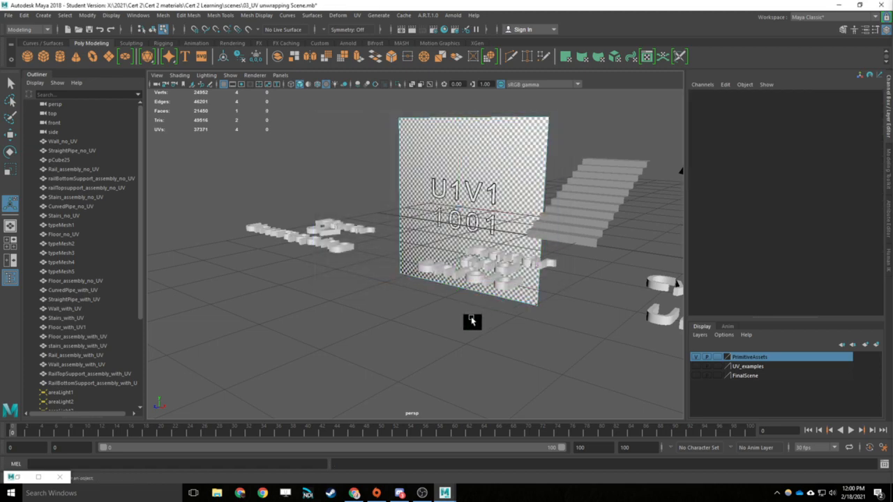
Select the upright floor's face and tilt it about 42 degrees around the X axis.
click(590, 221)
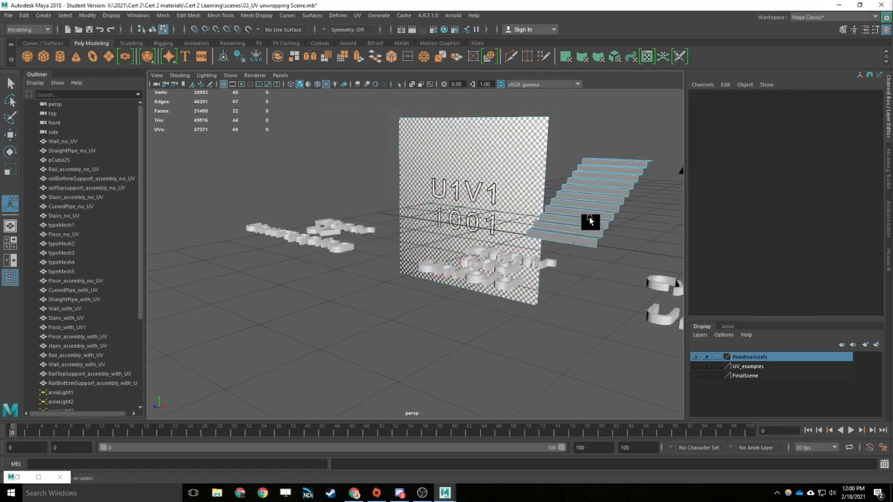
alt+drag(532, 293, 478, 180)
click(467, 190)
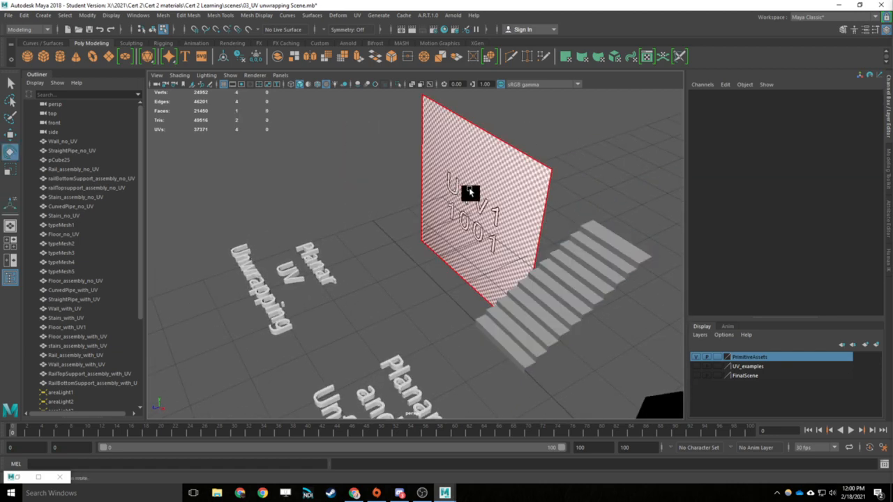
click(487, 176)
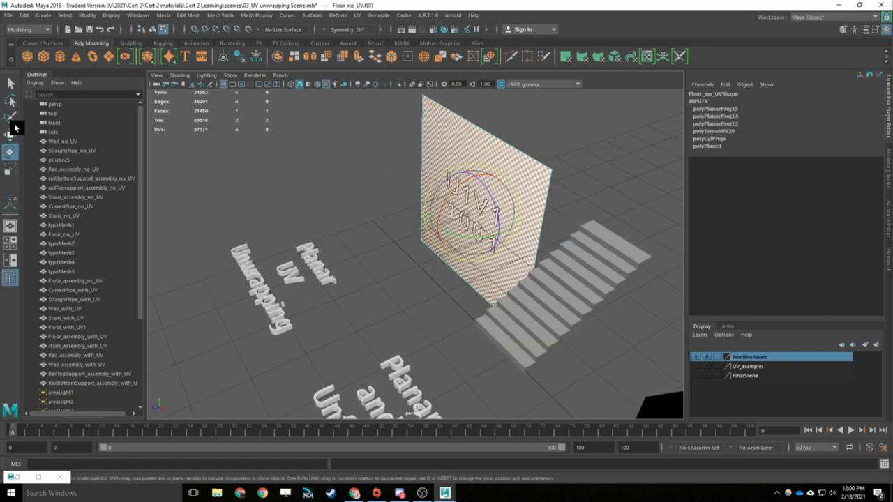
drag(451, 193, 480, 180)
alt+drag(607, 226, 575, 188)
key(q)
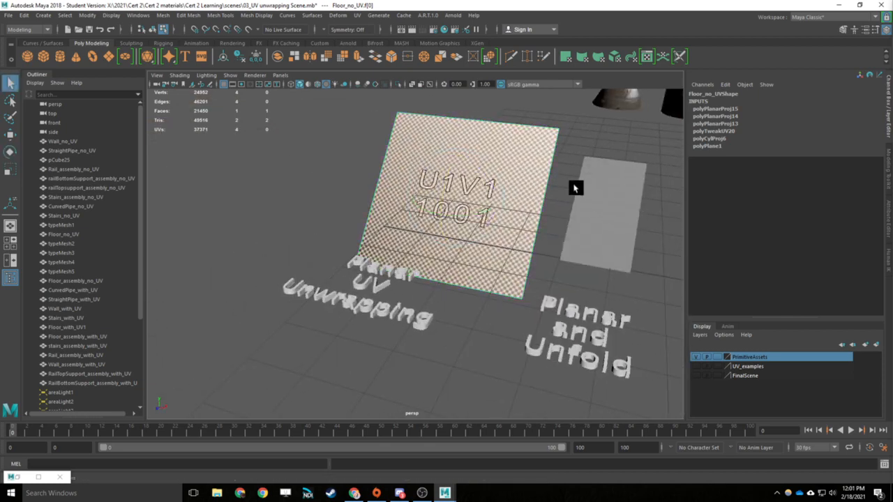
Apply a planar projection fitted to the best plane on the tilted floor face, with the options window moved aside.
click(359, 15)
click(458, 132)
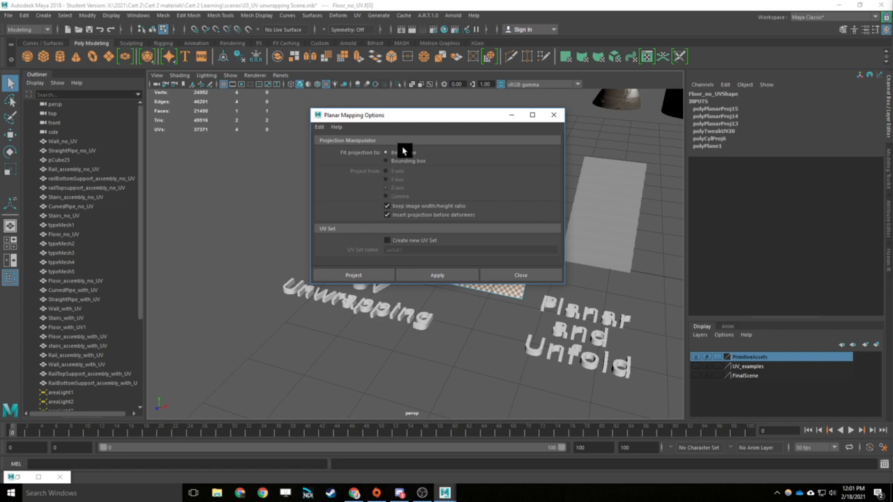
drag(459, 118, 755, 134)
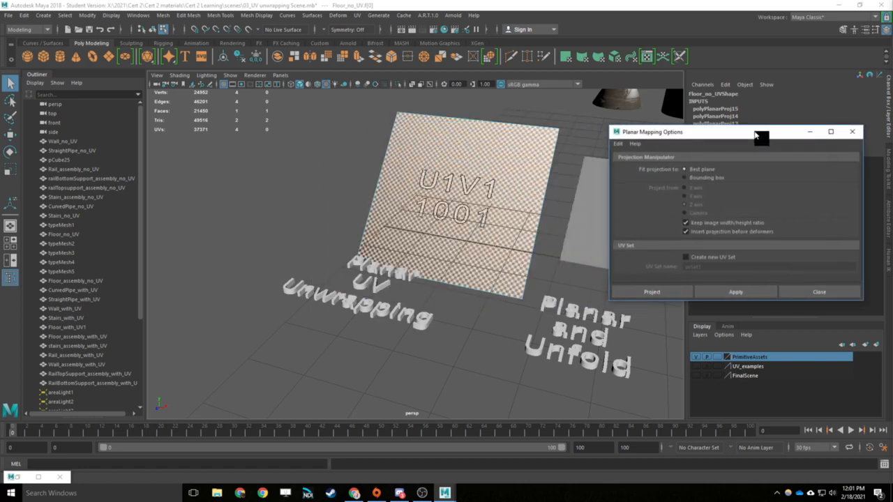
click(734, 292)
alt+drag(314, 151, 293, 171)
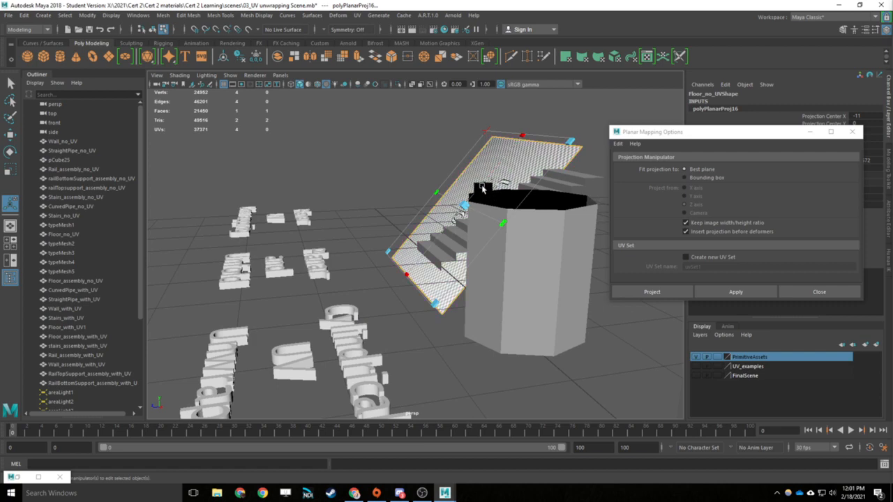
Undo the best-plane projection and the floor face's tilt.
key(ctrl+z)
key(ctrl+z)
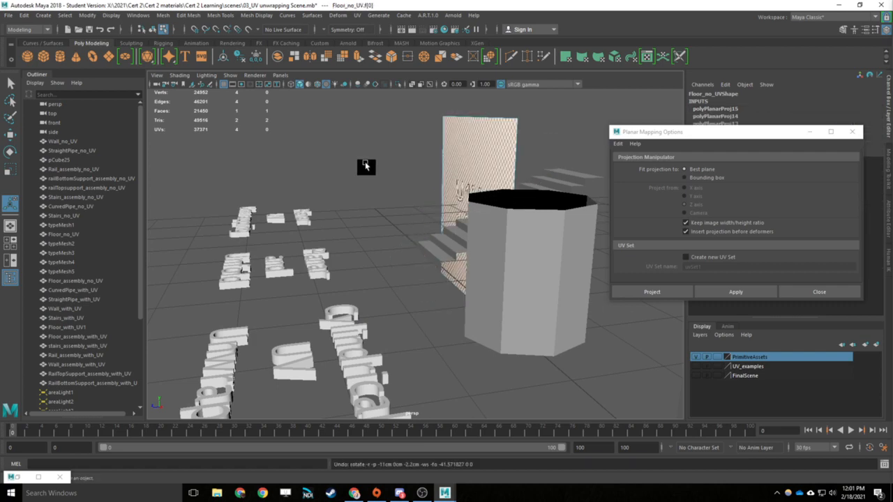
key(f)
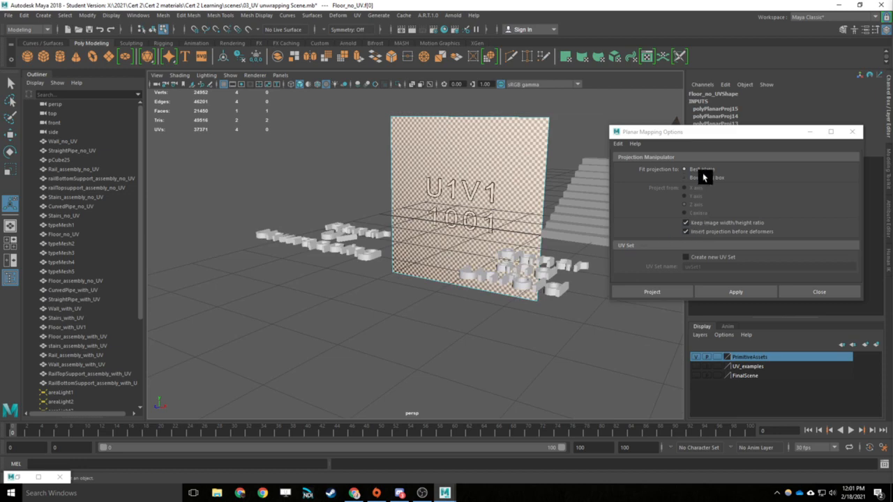
Try a planar projection of the floor face from the camera at an angled view, fitted to the bounding box.
click(697, 178)
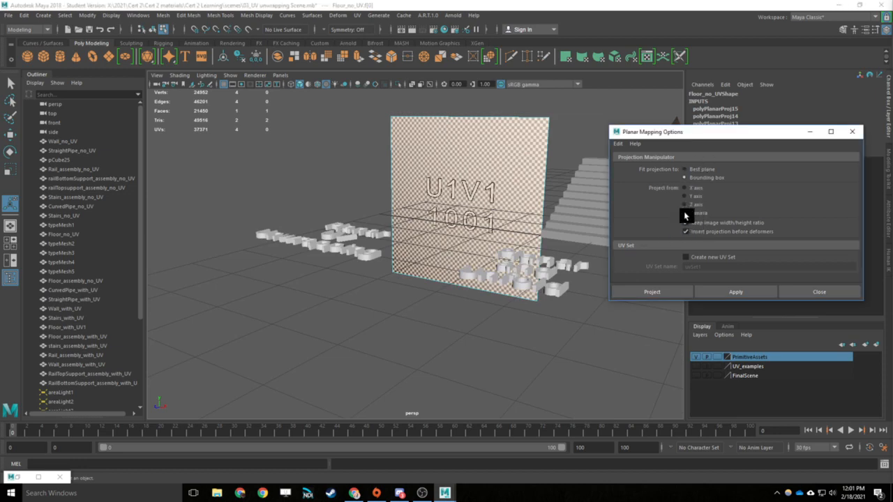
alt+drag(440, 188, 479, 175)
alt+drag(539, 164, 486, 189)
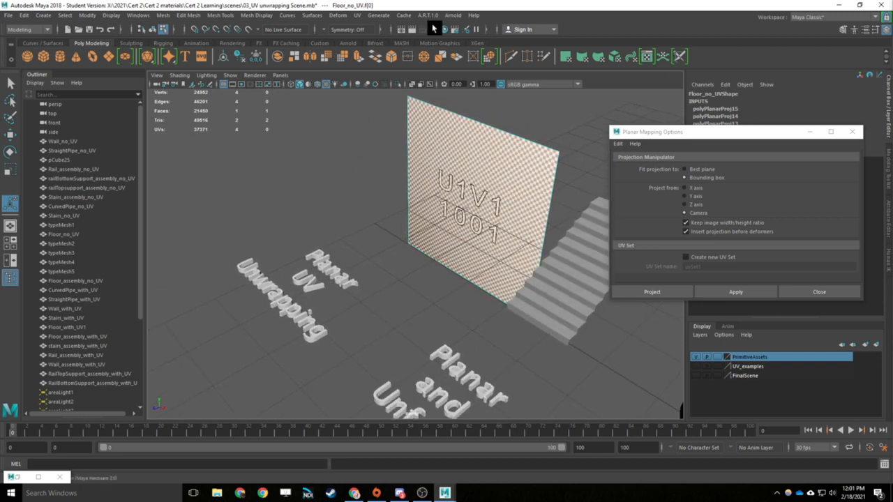
click(676, 290)
click(599, 159)
alt+drag(434, 182, 468, 167)
click(467, 167)
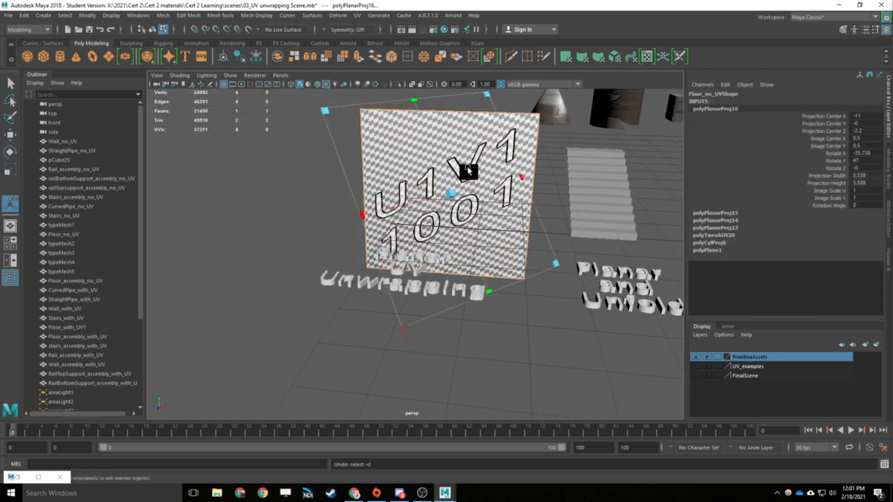
Undo the angled camera projection and face the floor plane straight on.
key(ctrl+z)
alt+drag(494, 260, 488, 230)
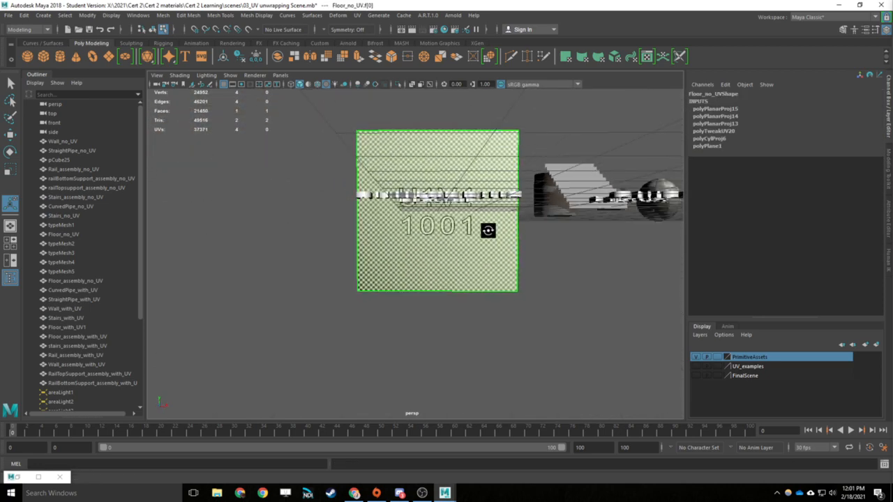
Try a planar projection of the floor face seen straight on, and undo it.
click(357, 15)
click(401, 127)
key(ctrl+z)
key(ctrl+z)
Select the upright floor plane as a whole object and rotate it down to nearly flat, at about 2 degrees in X.
alt+drag(589, 254, 508, 264)
click(510, 269)
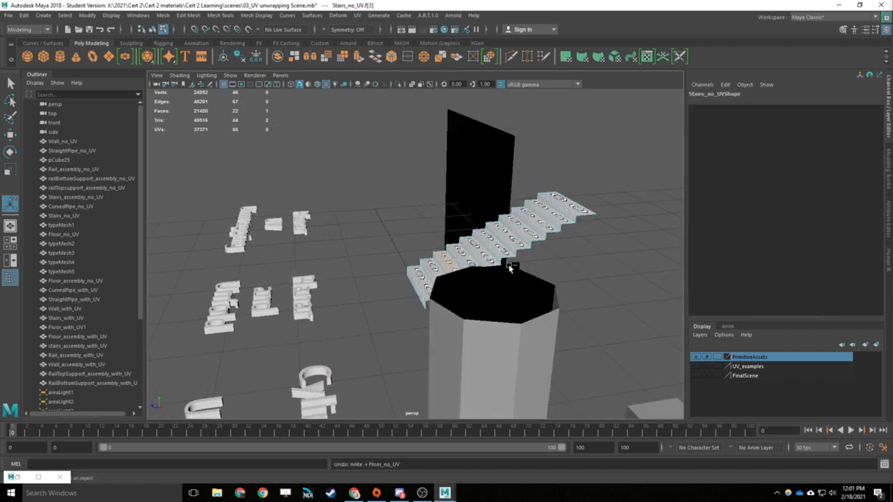
click(472, 186)
right_drag(471, 182, 514, 172)
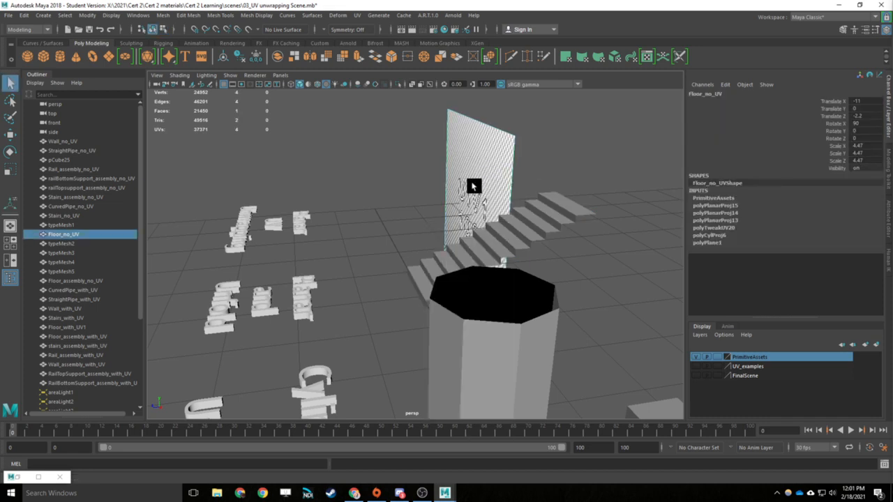
drag(454, 180, 539, 193)
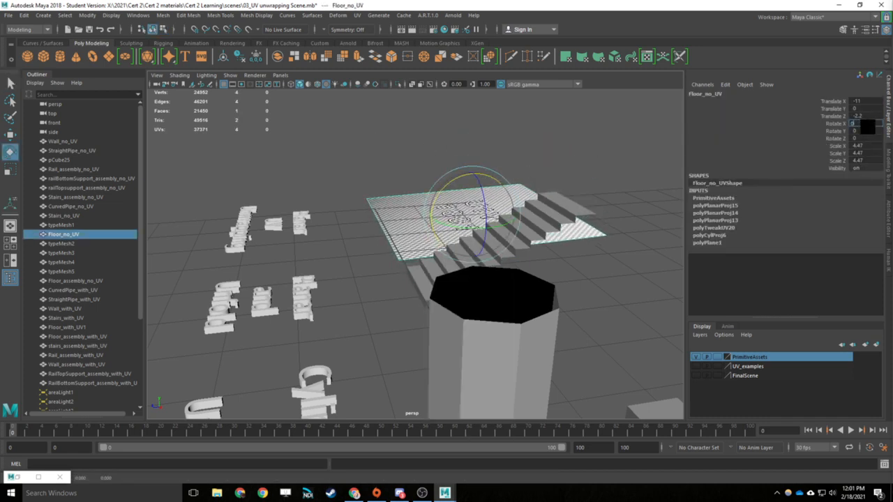
Set the floor plane's Rotate X to 0 and its X, Y and Z scale to 1.
text(0)
key(Return)
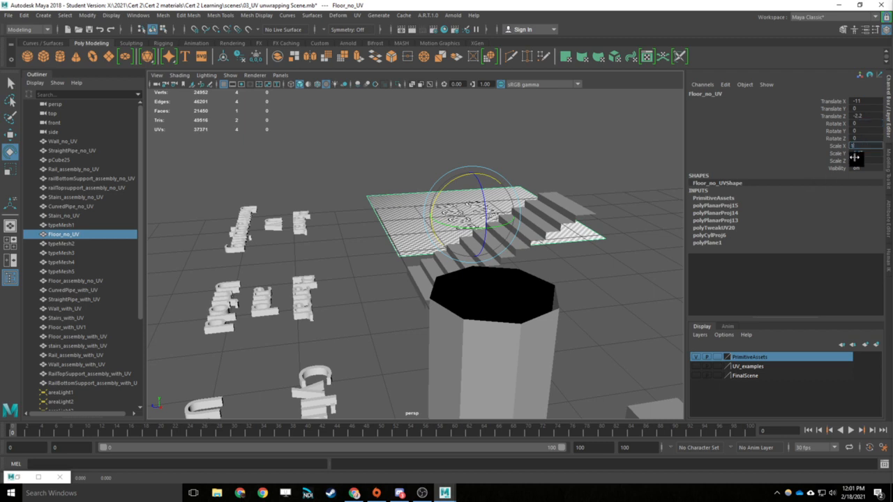
text(1)
key(Tab)
key(Return)
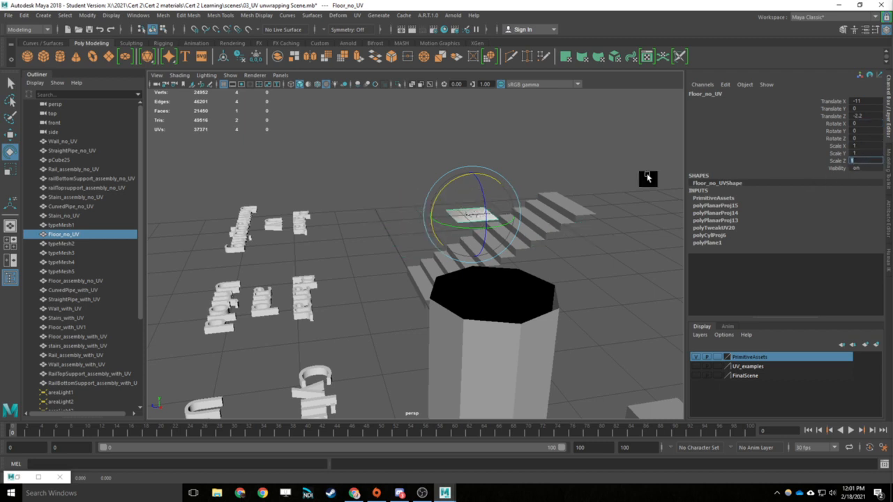
Undo the floor plane's scale changes and its last Rotate X entry.
key(ctrl+z)
key(ctrl+z)
key(ctrl+z)
key(ctrl+z)
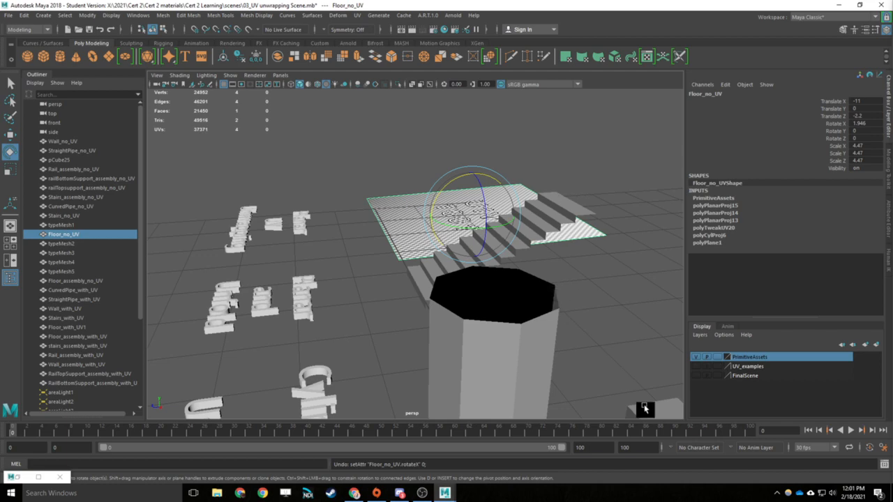